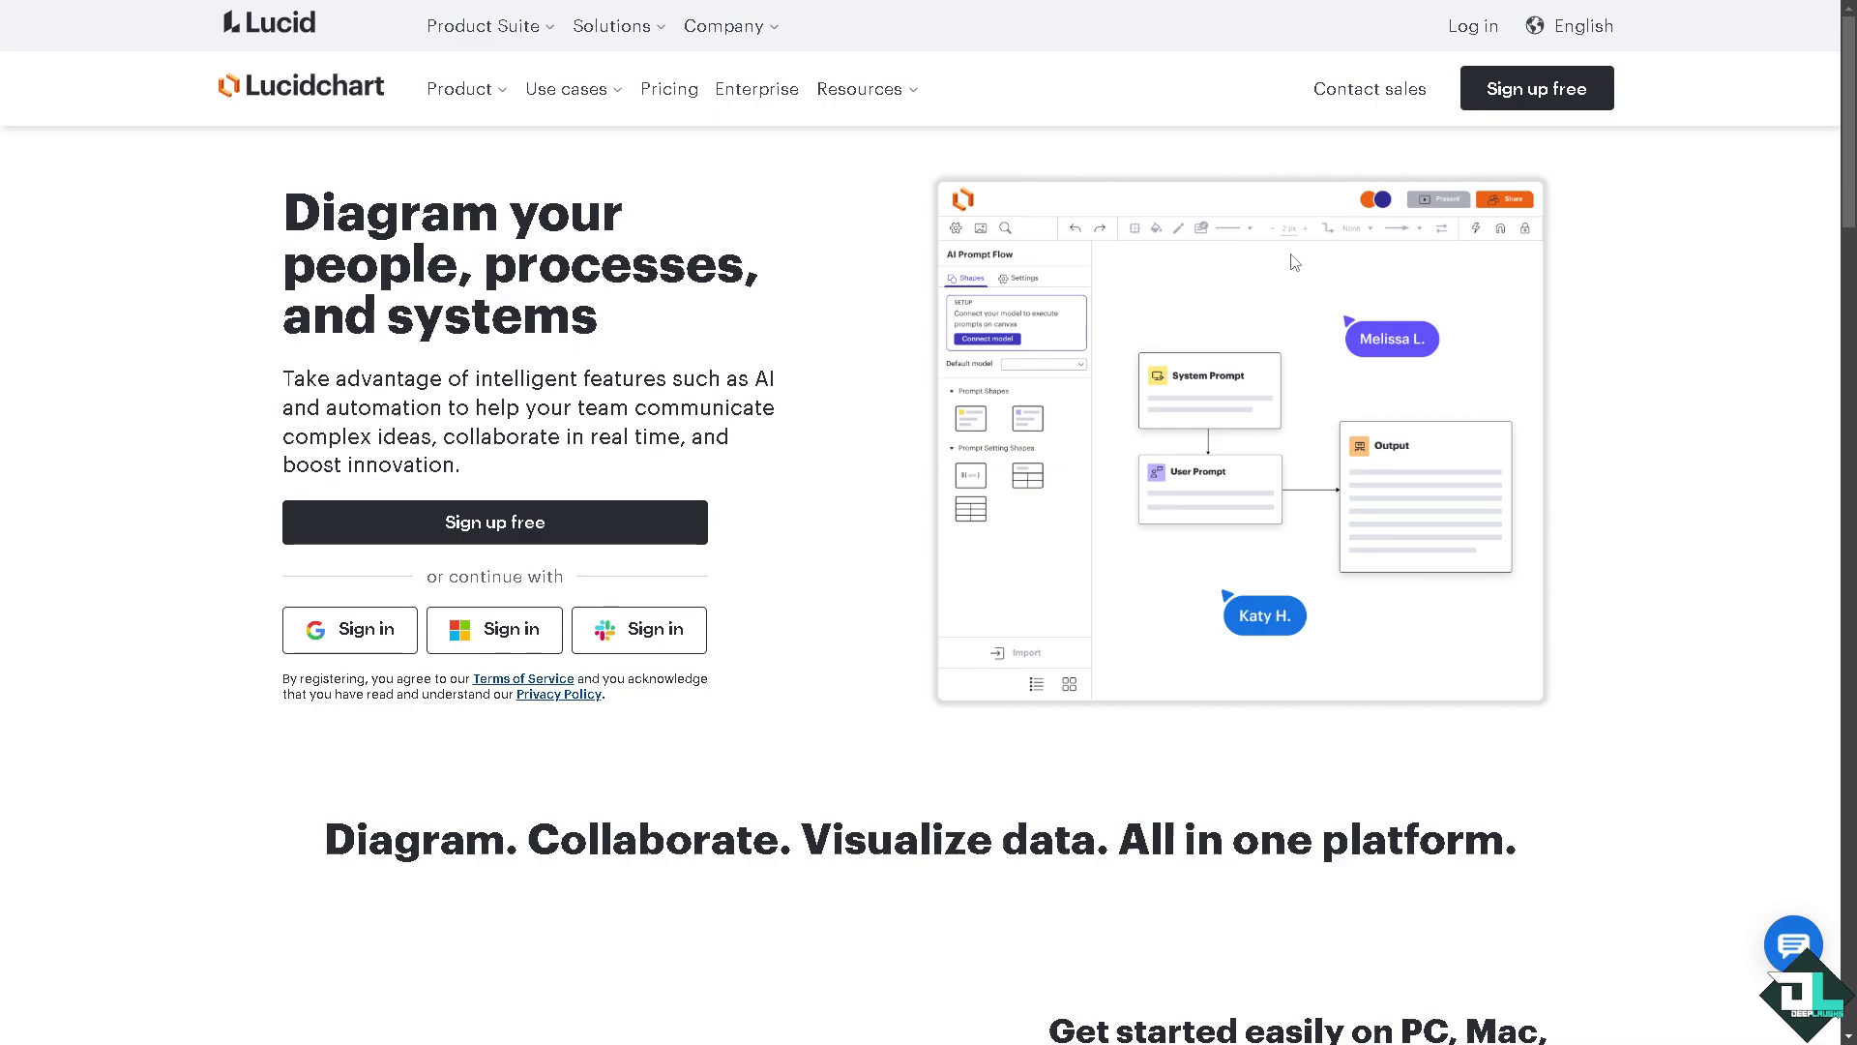
# - Sign in to Lucidchart, glancing at the Bundle & save pricing tab on the way
pyautogui.click(1484, 26)
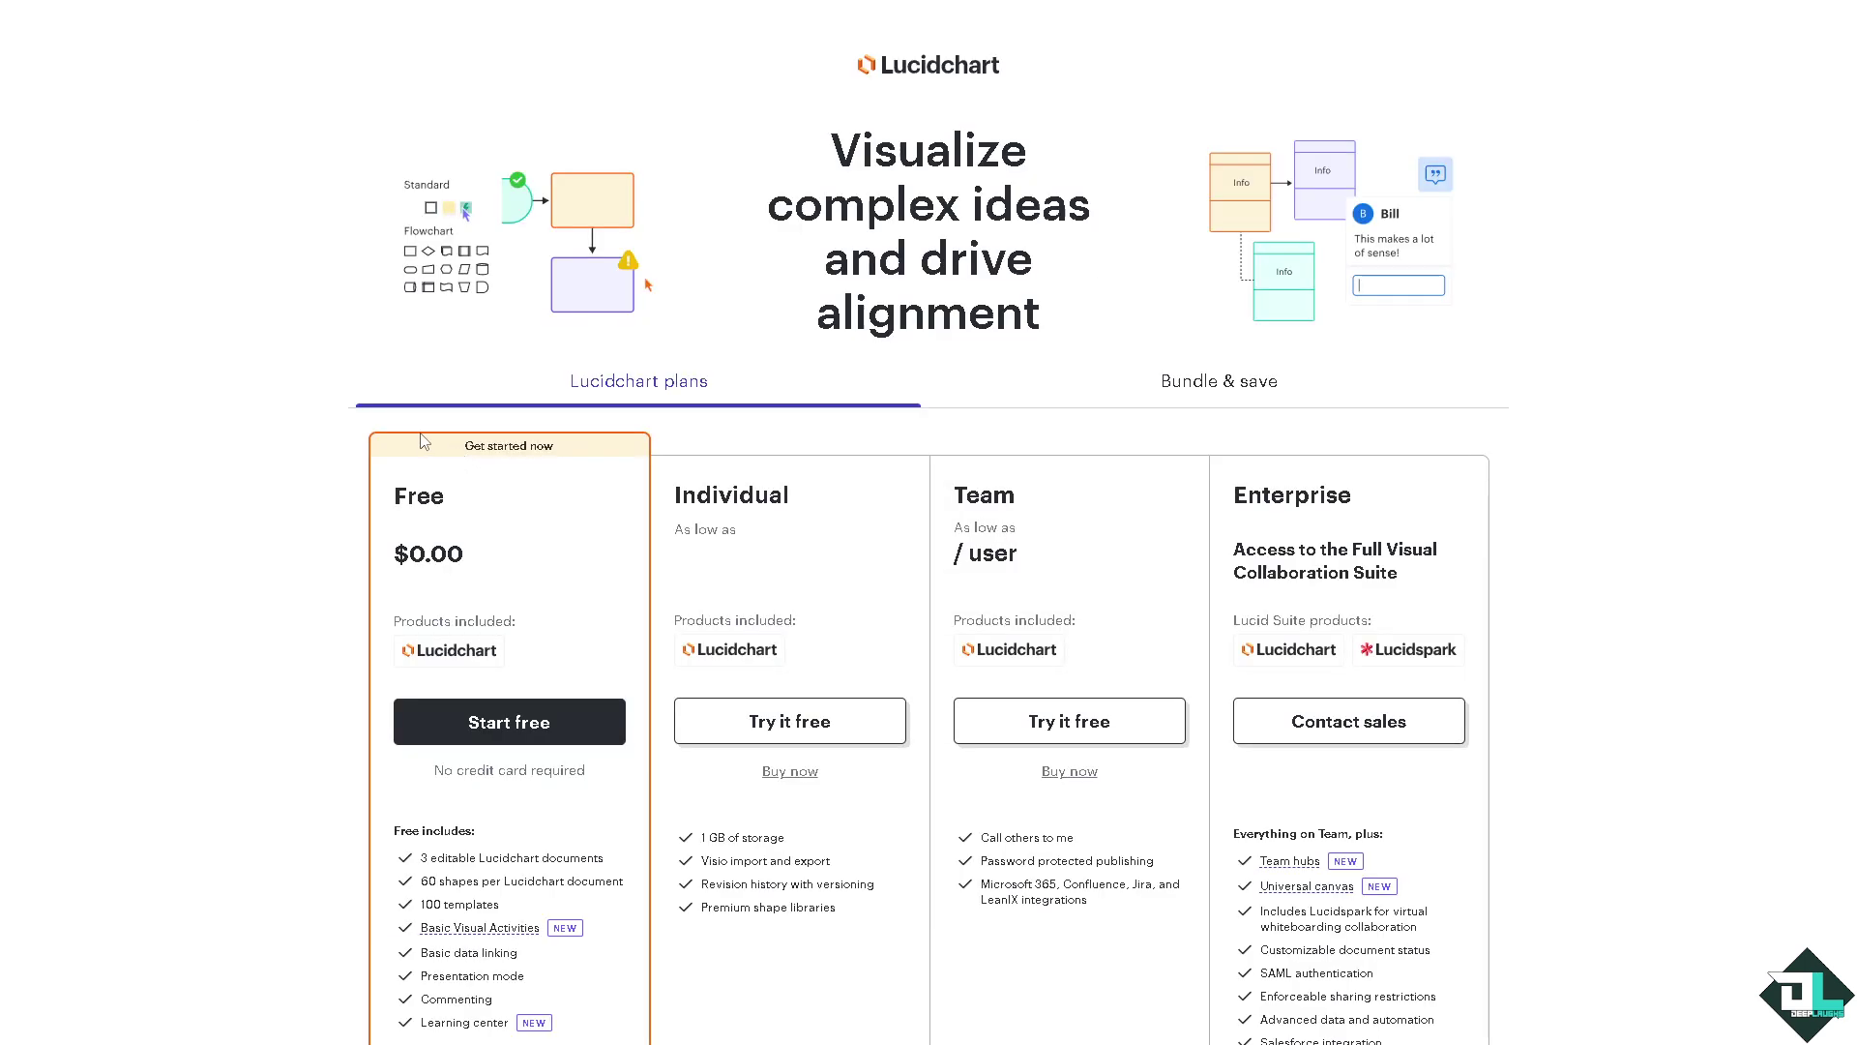
pyautogui.click(1198, 383)
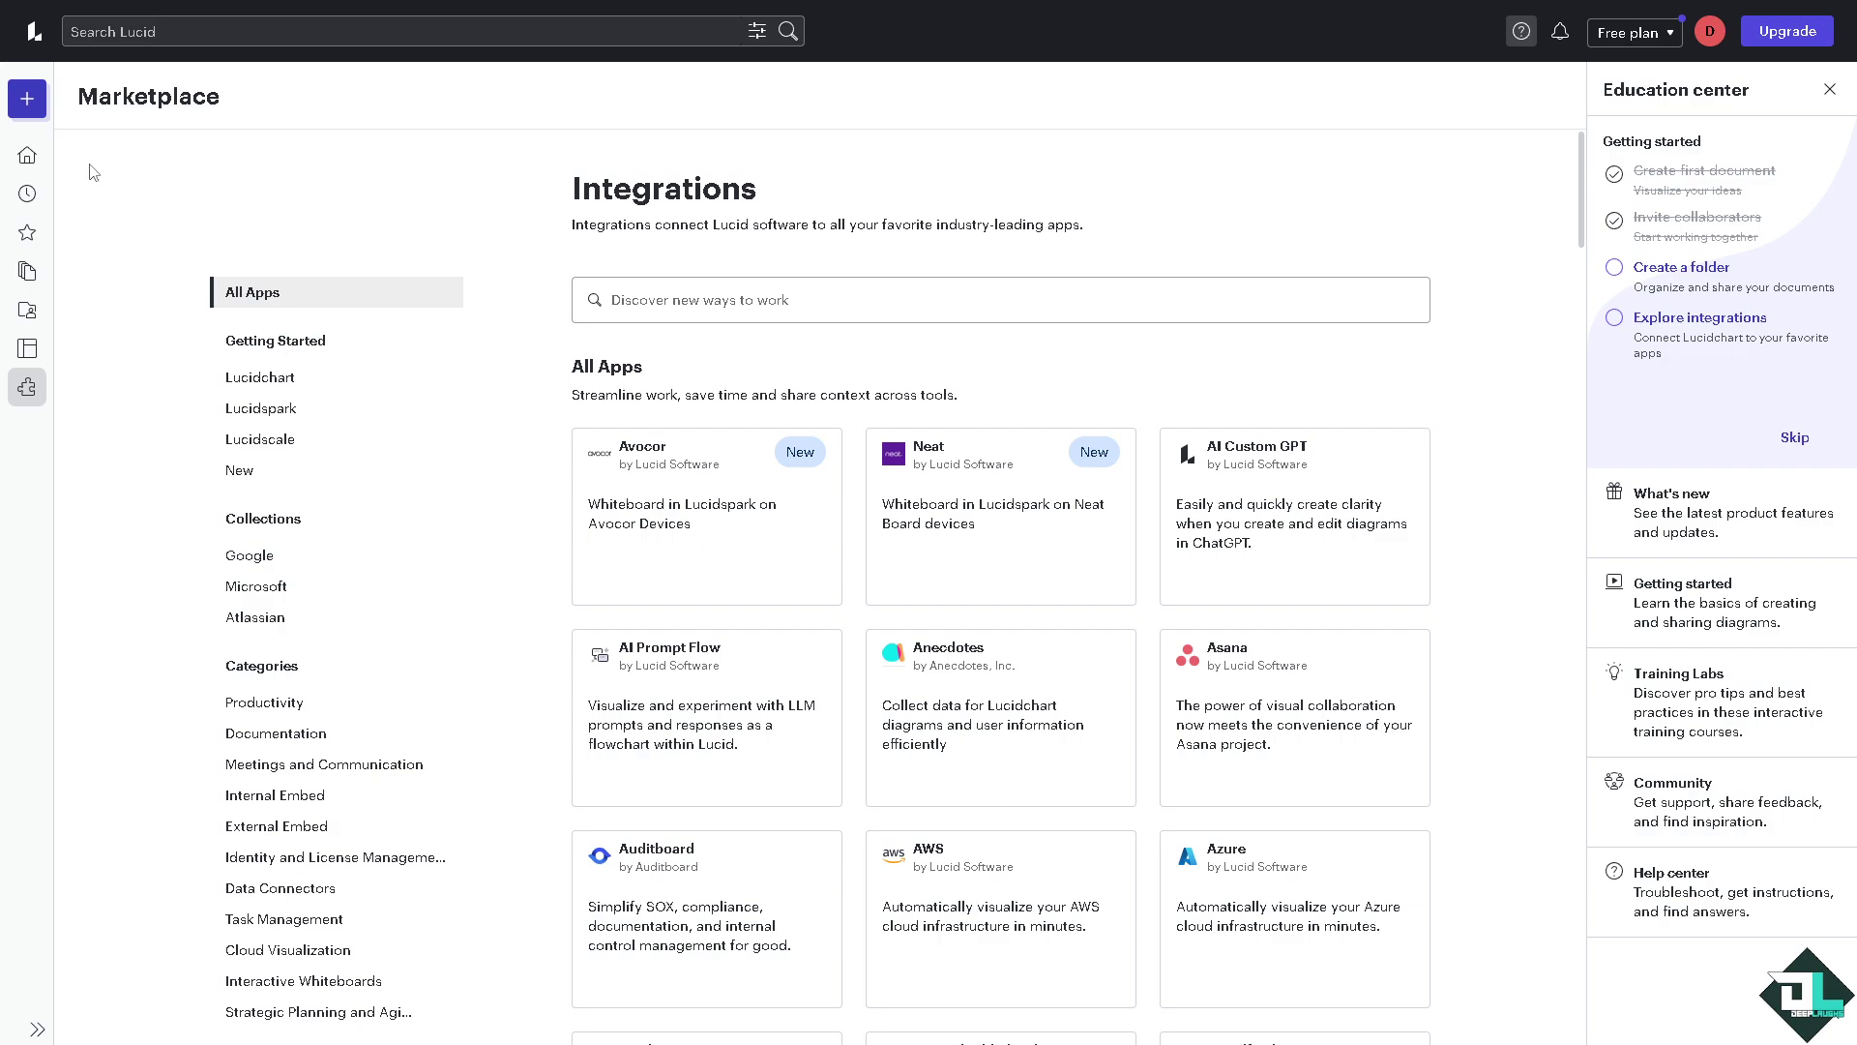
# - Create a new Lucidchart Blank document from the + menu
pyautogui.click(33, 110)
pyautogui.moveTo(120, 150)
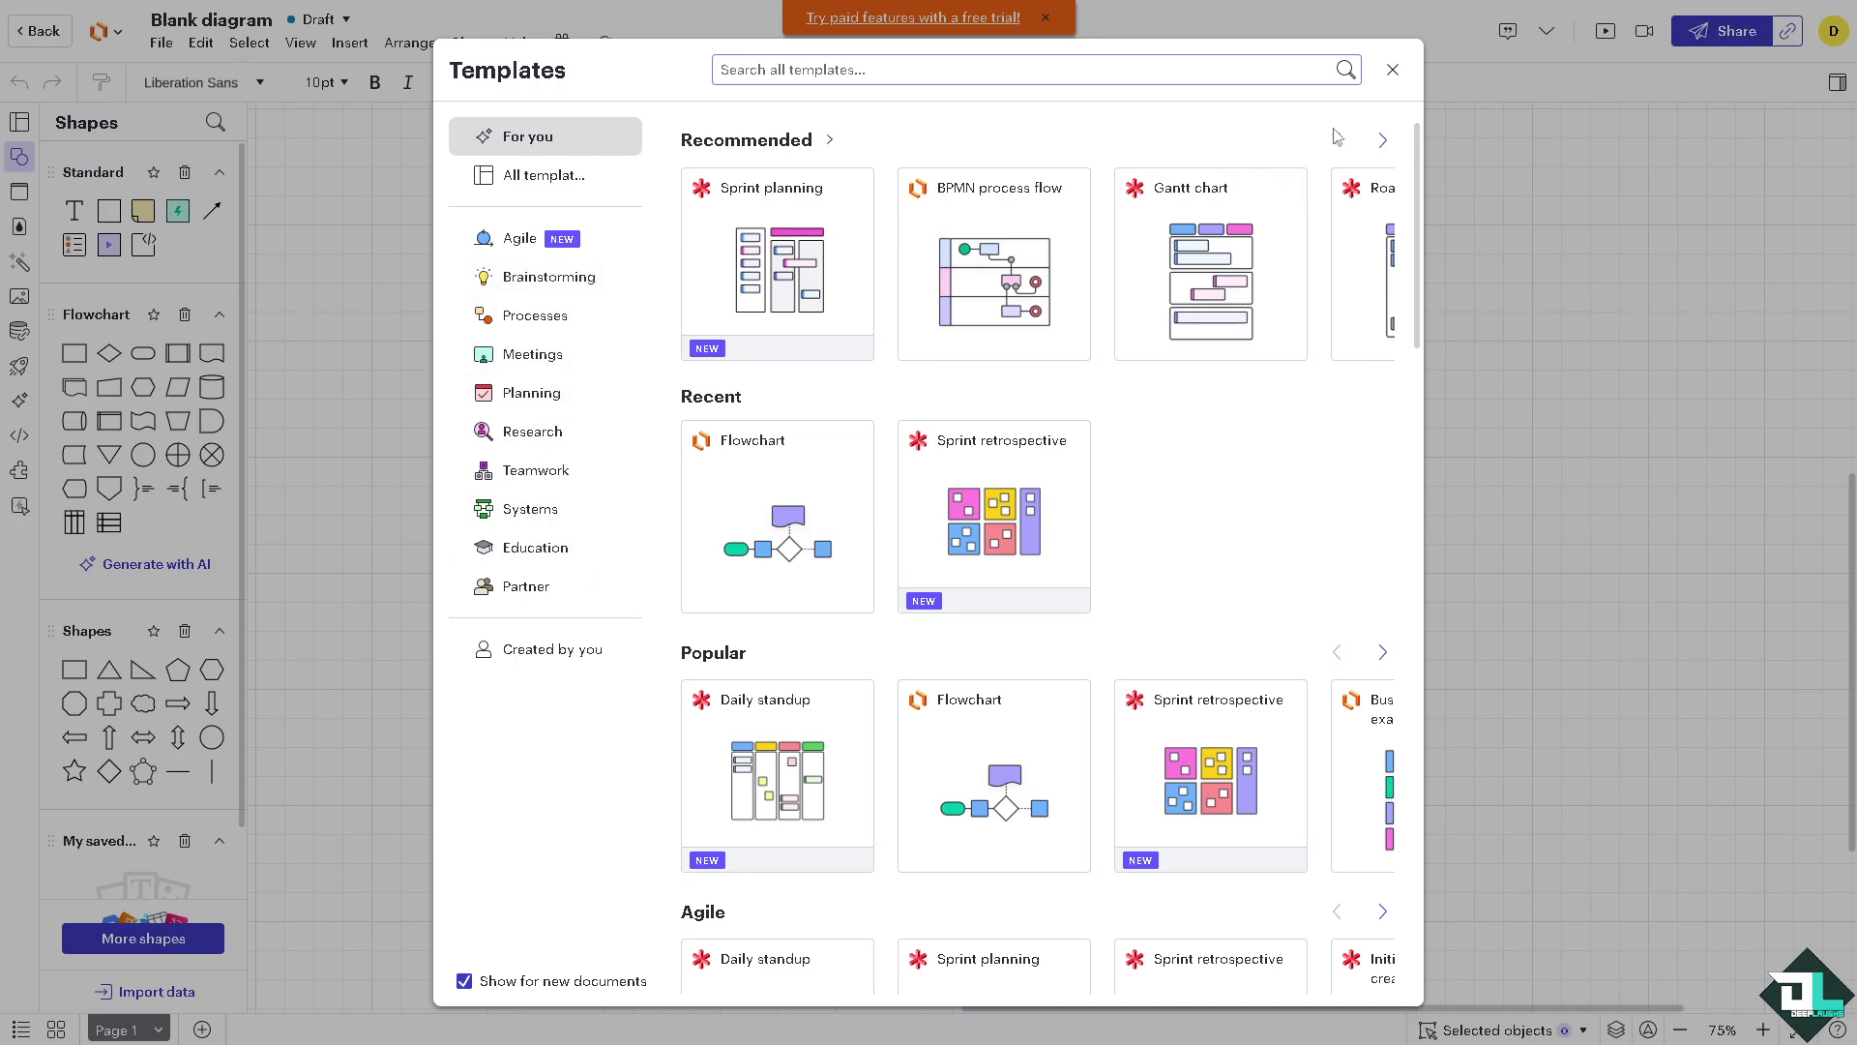
# - Close the Templates gallery to reveal the empty canvas
pyautogui.click(1393, 70)
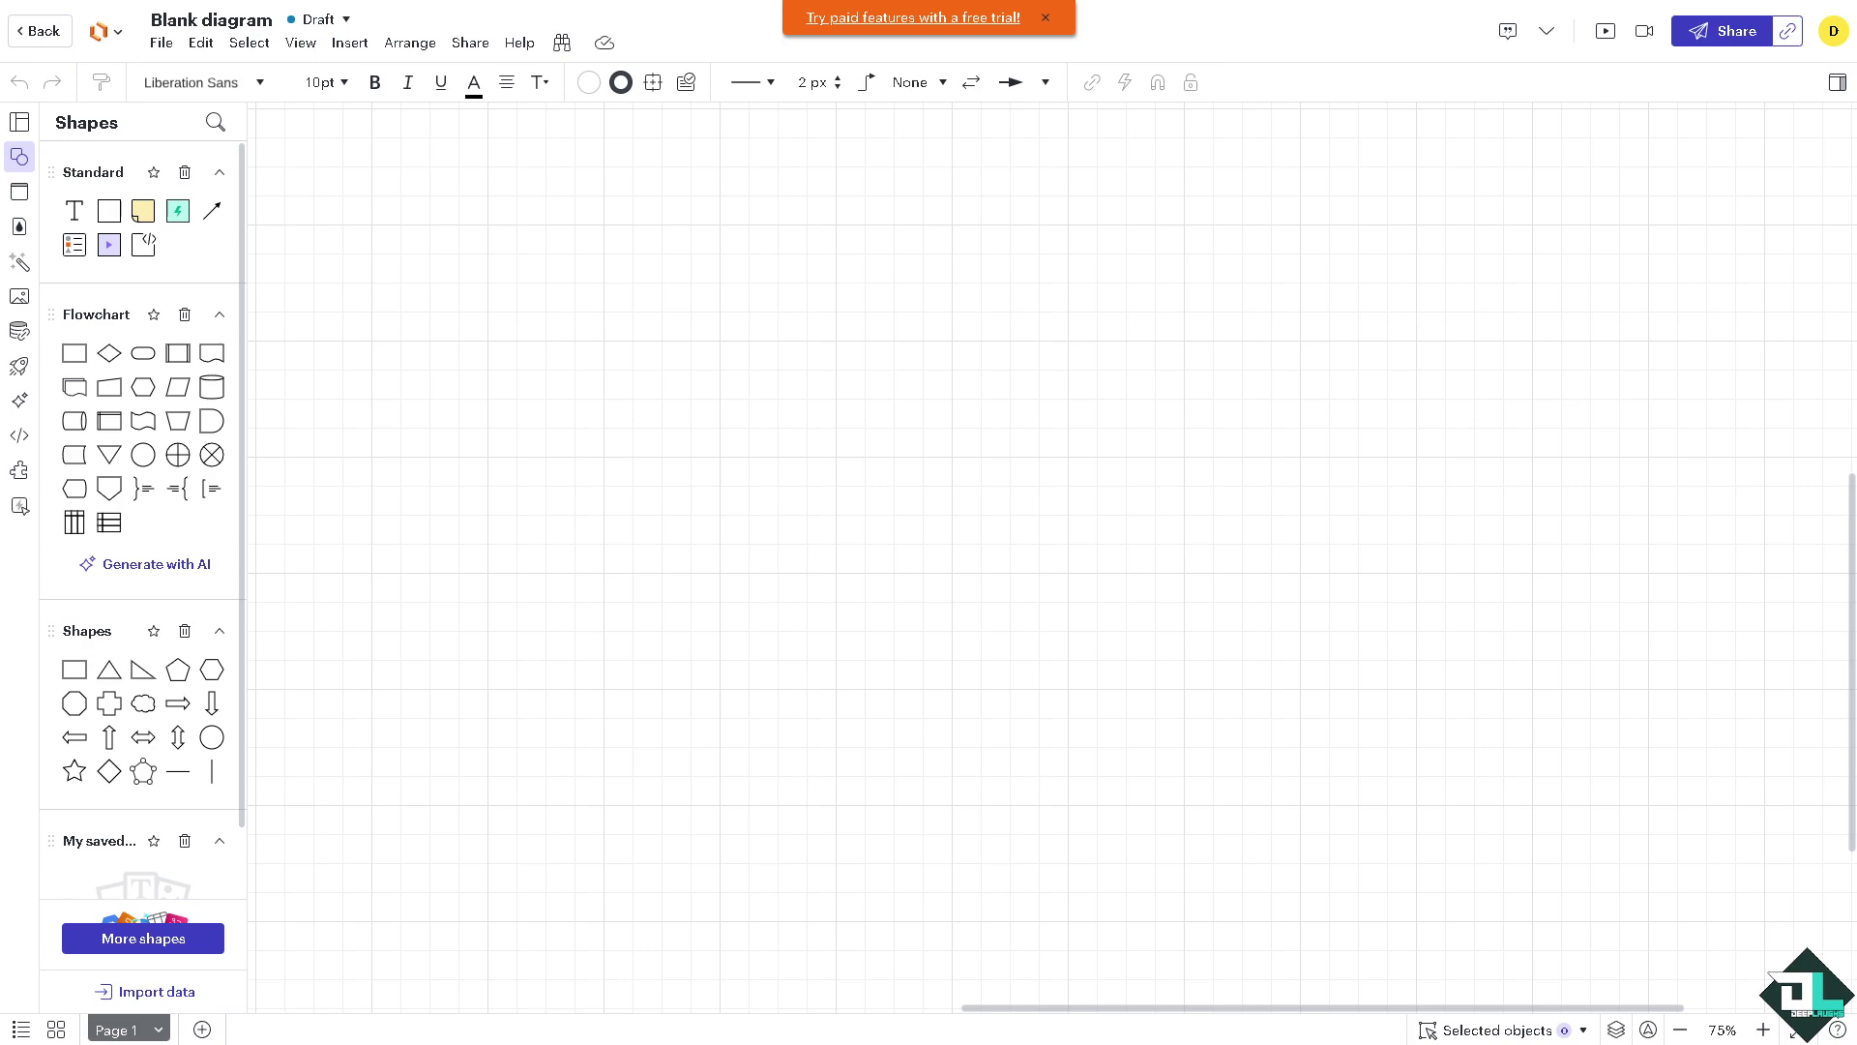
# - Dismiss the trial banner and rename the diagram 'How to Draw Lucidchart'
pyautogui.click(1045, 17)
pyautogui.click(241, 20)
pyautogui.write('How to Draw Lucidchart')
pyautogui.press('Return')
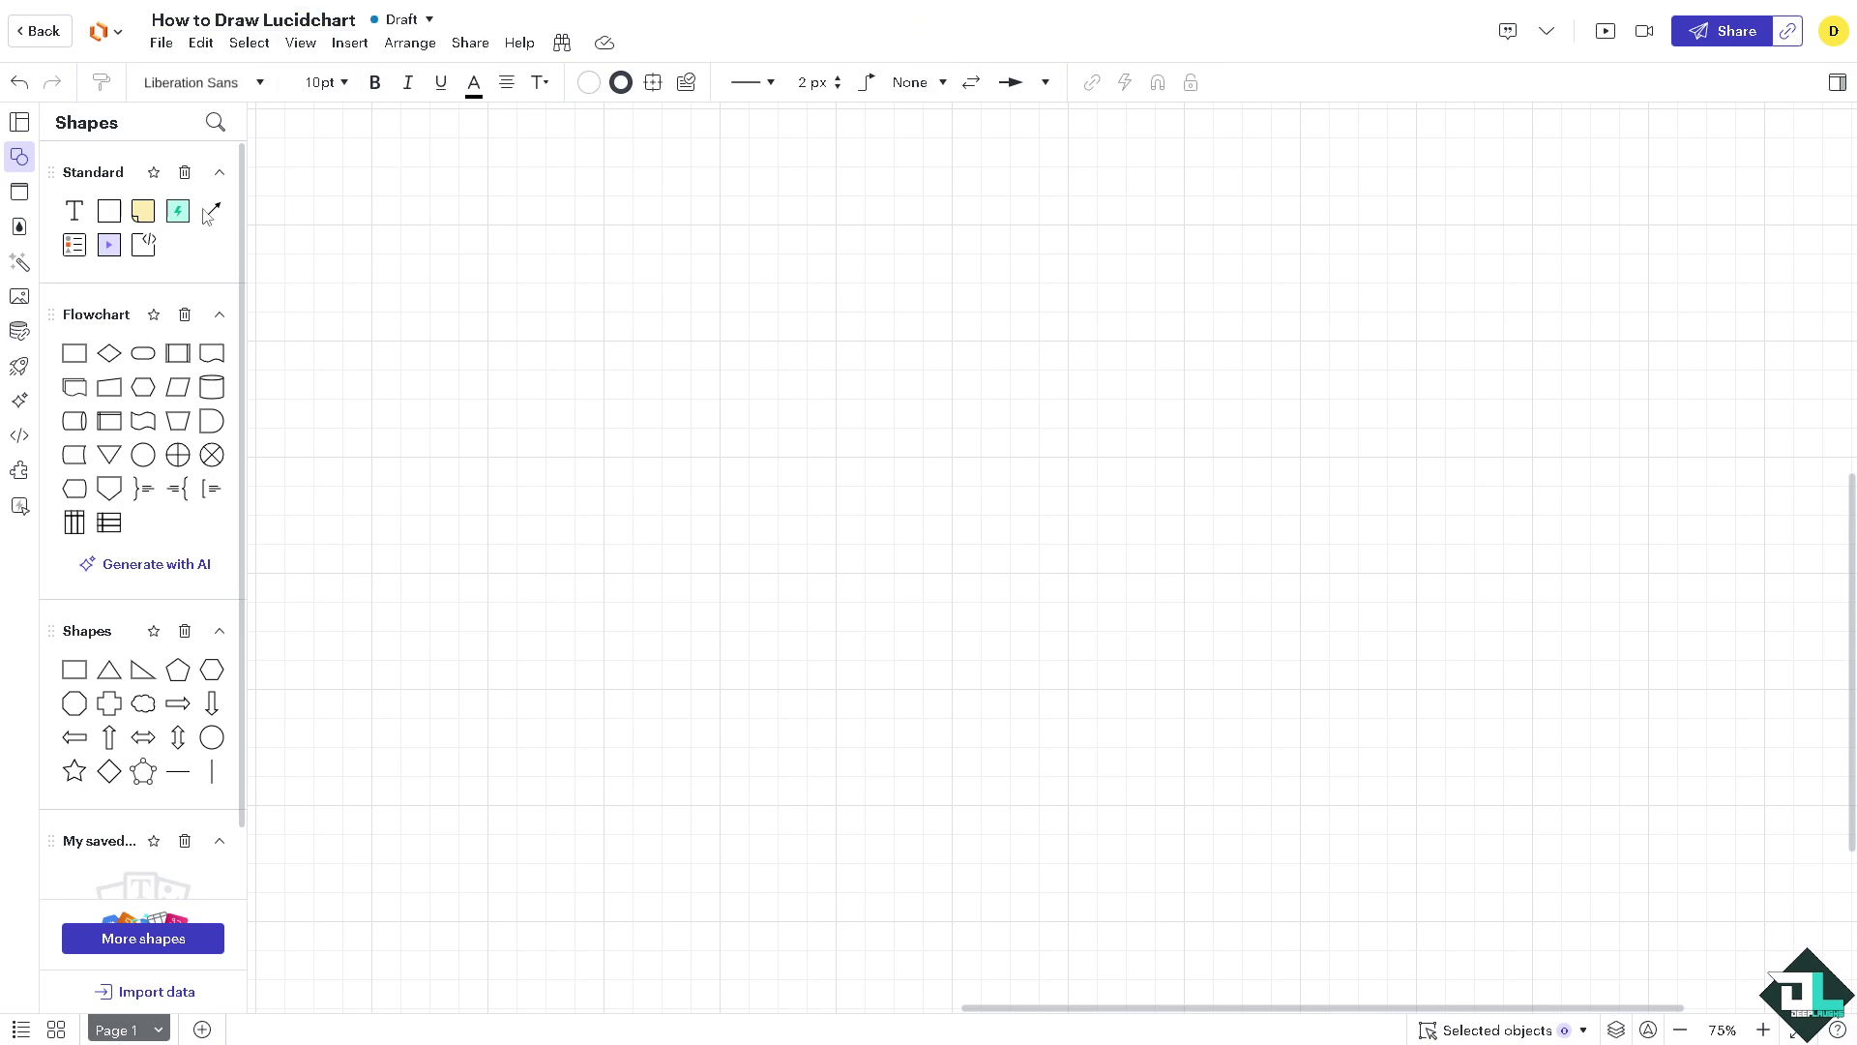
# - Upload the 'HOW TO DRAW' thumbnail image, shrink it and move it to the upper right
pyautogui.click(19, 297)
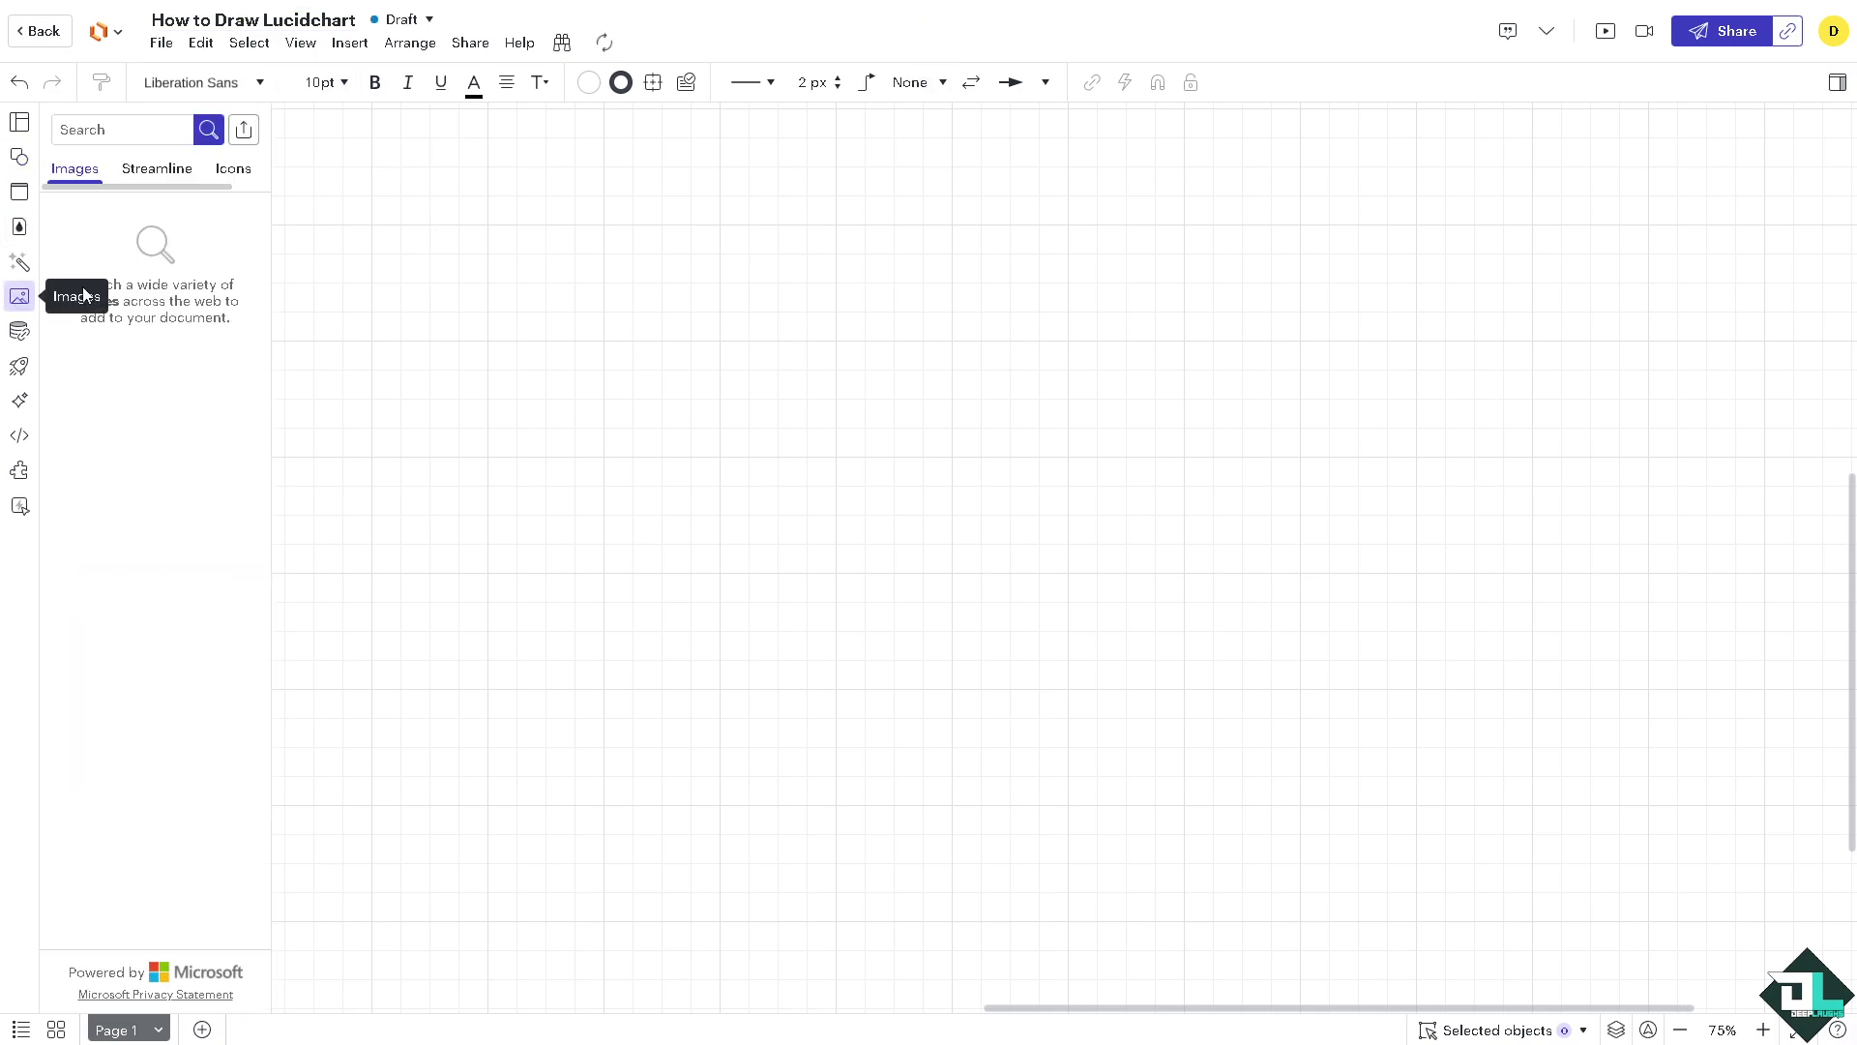
pyautogui.click(245, 130)
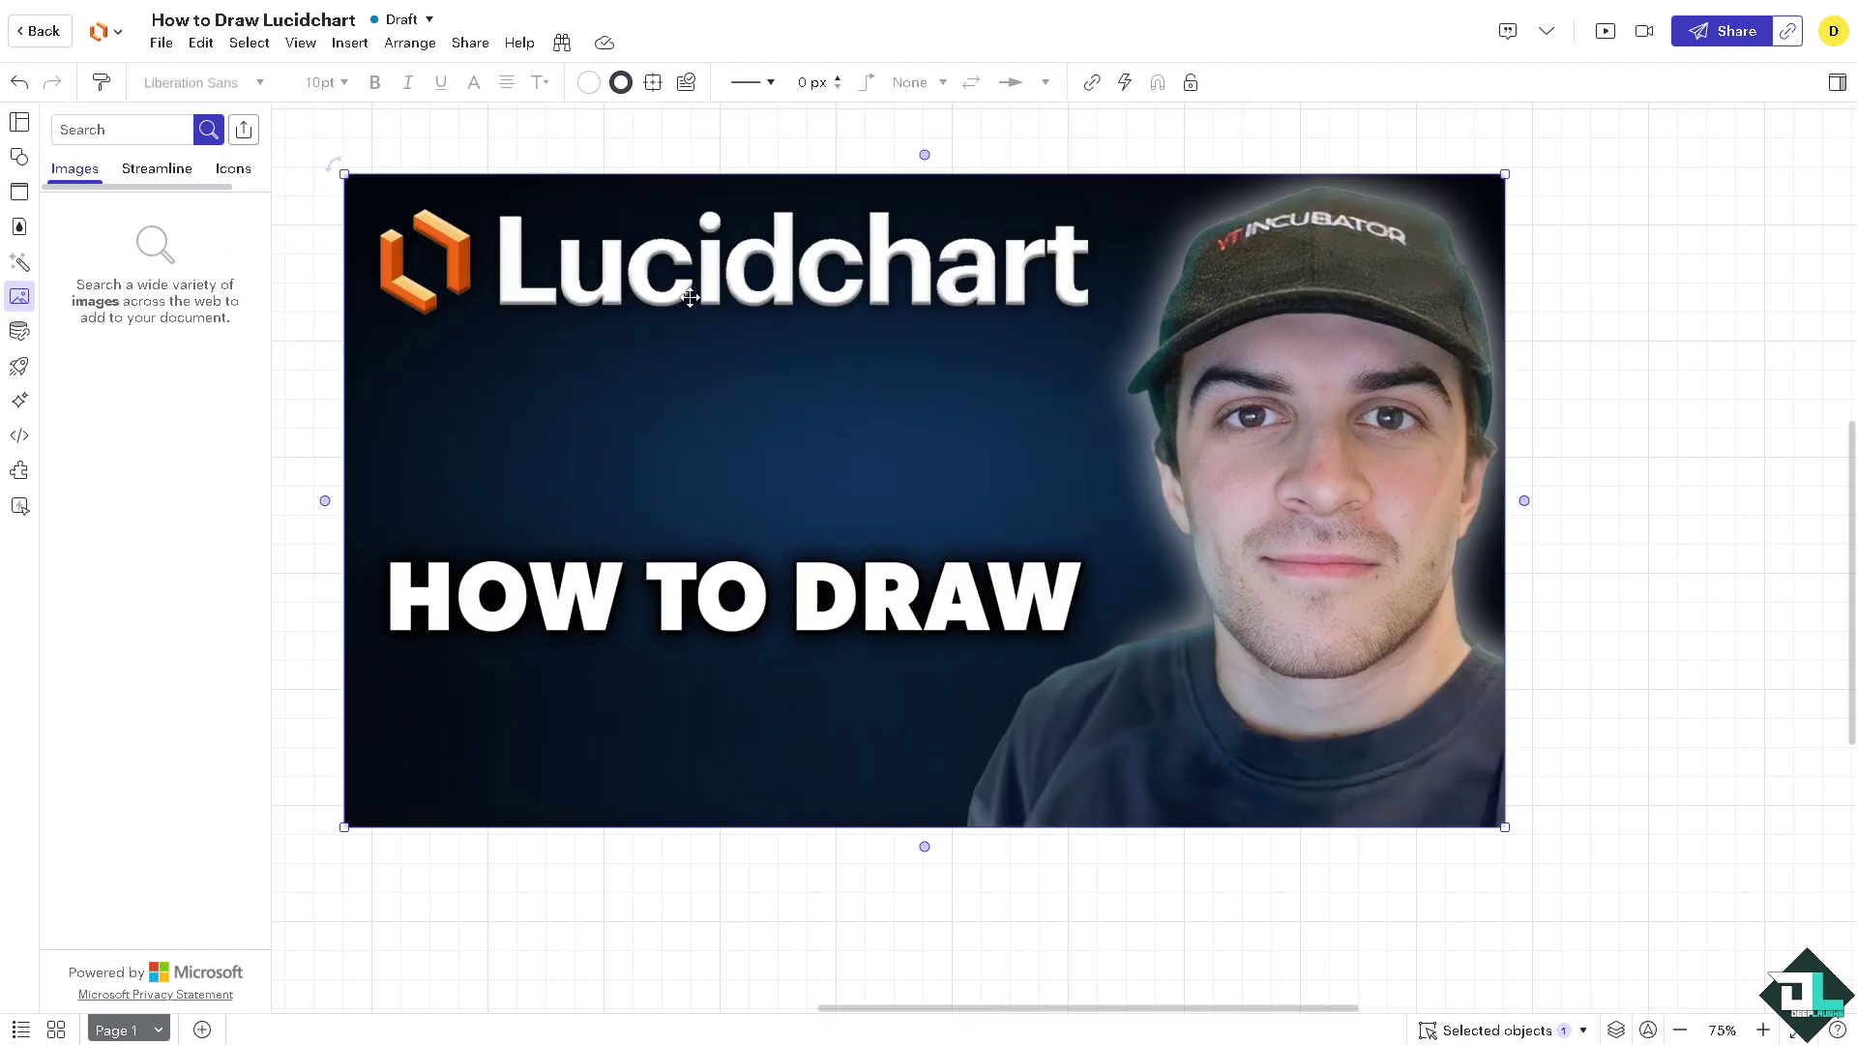
pyautogui.moveTo(1505, 827); pyautogui.dragTo(1097, 597)
pyautogui.moveTo(943, 359); pyautogui.dragTo(1609, 337)
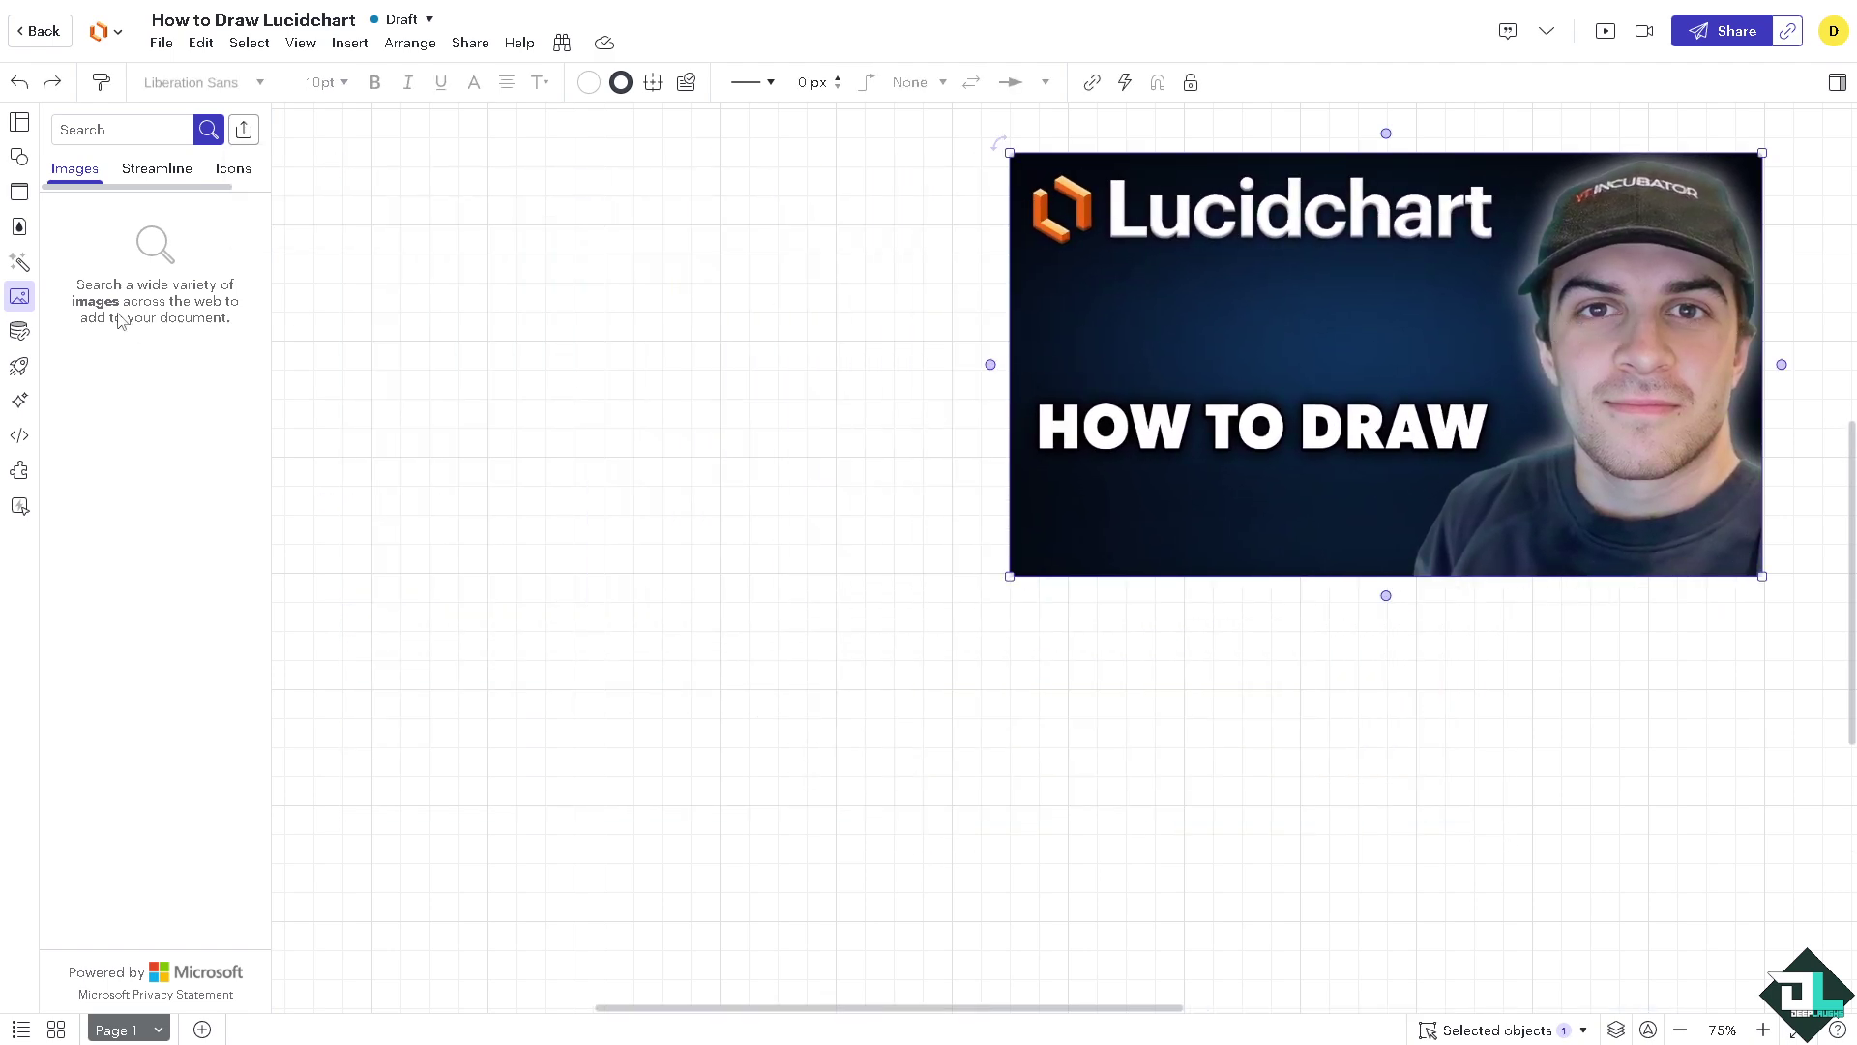
# - Place a Flowchart Process box at the canvas's upper left
pyautogui.click(20, 159)
pyautogui.moveTo(81, 352)
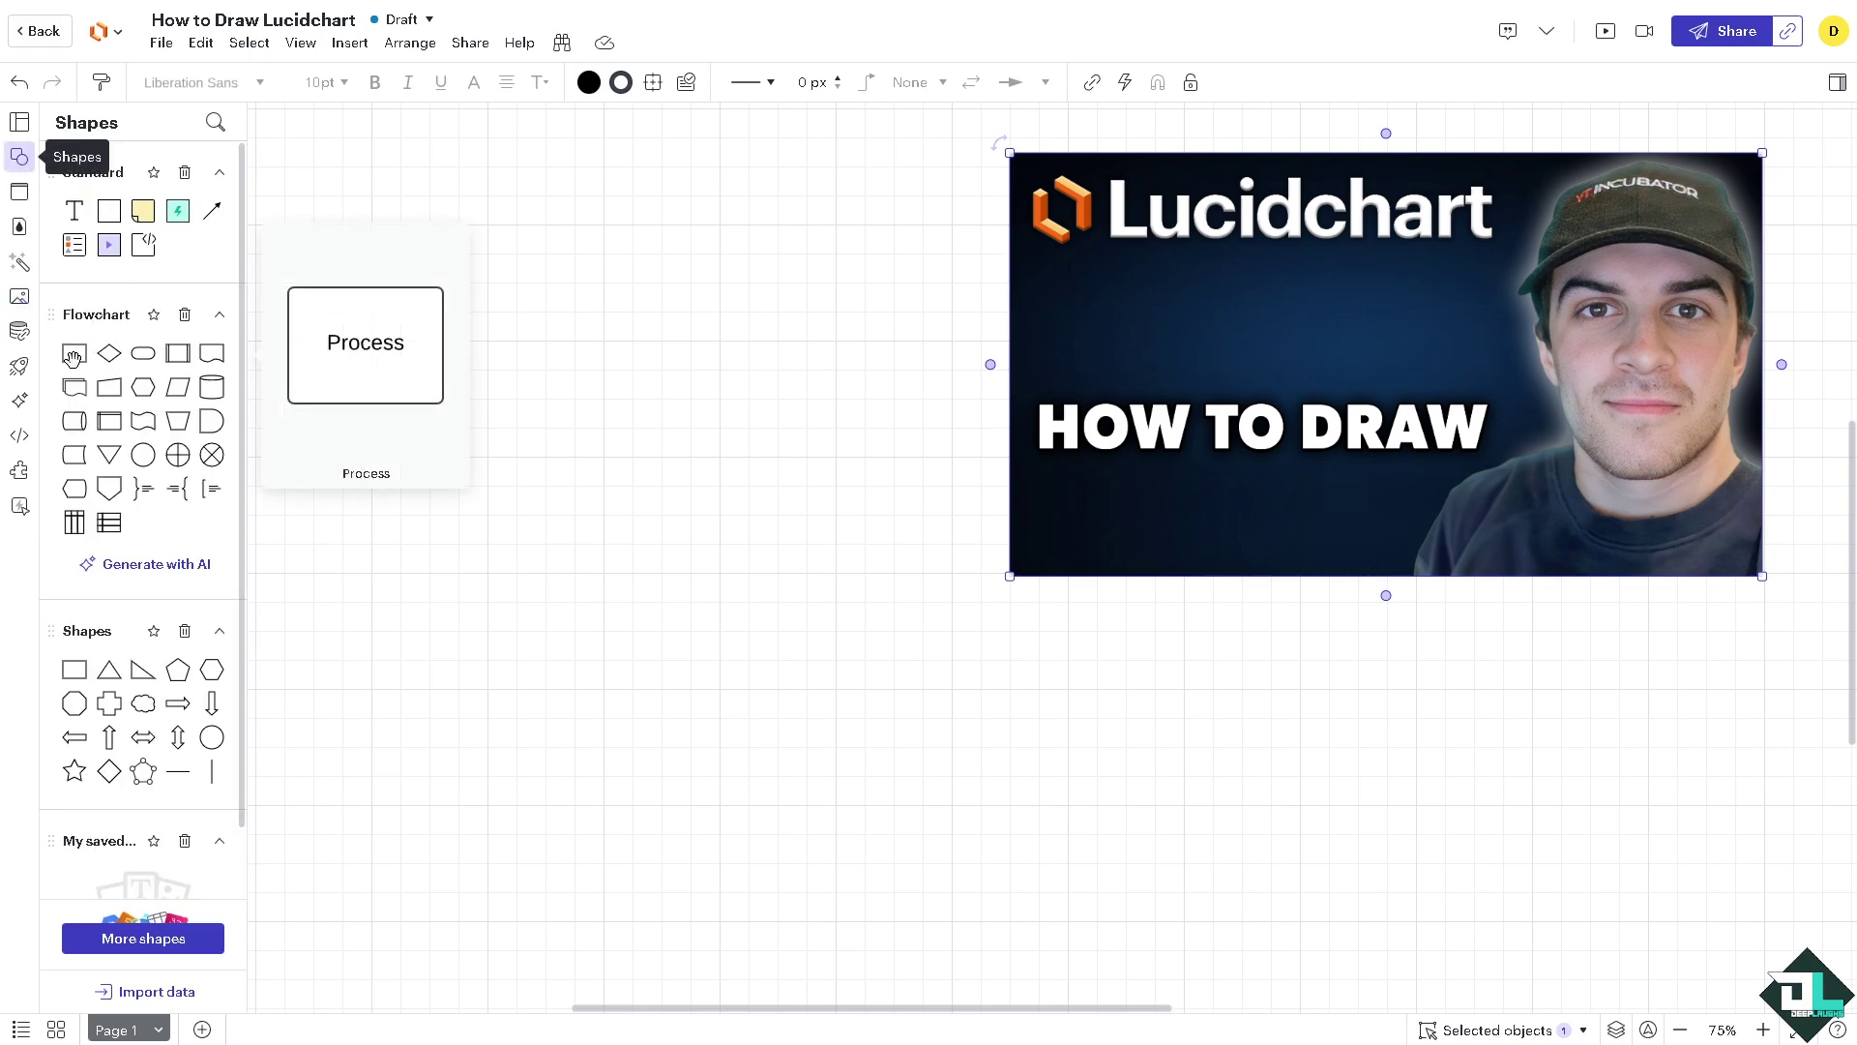
pyautogui.moveTo(74, 360); pyautogui.dragTo(346, 259)
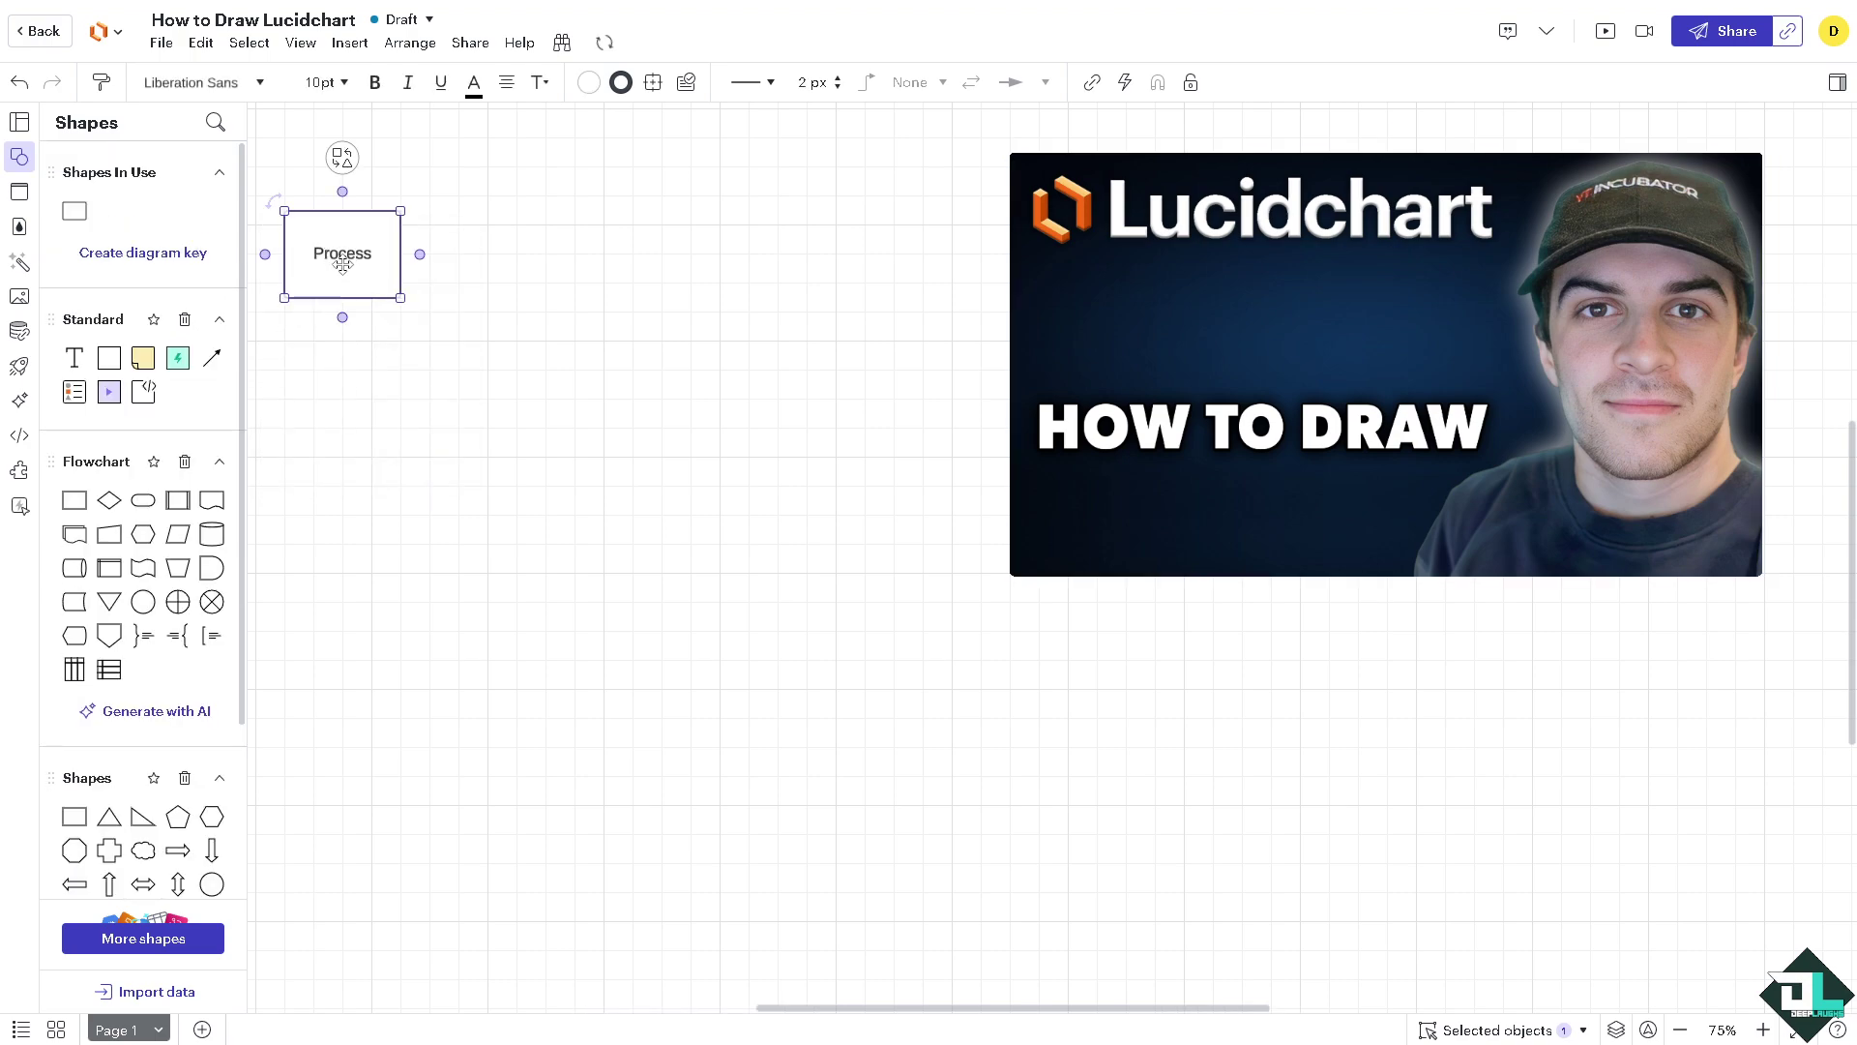
# - Draw an arrow out of the Process box and attach a Cross shape to its end
pyautogui.moveTo(210, 360)
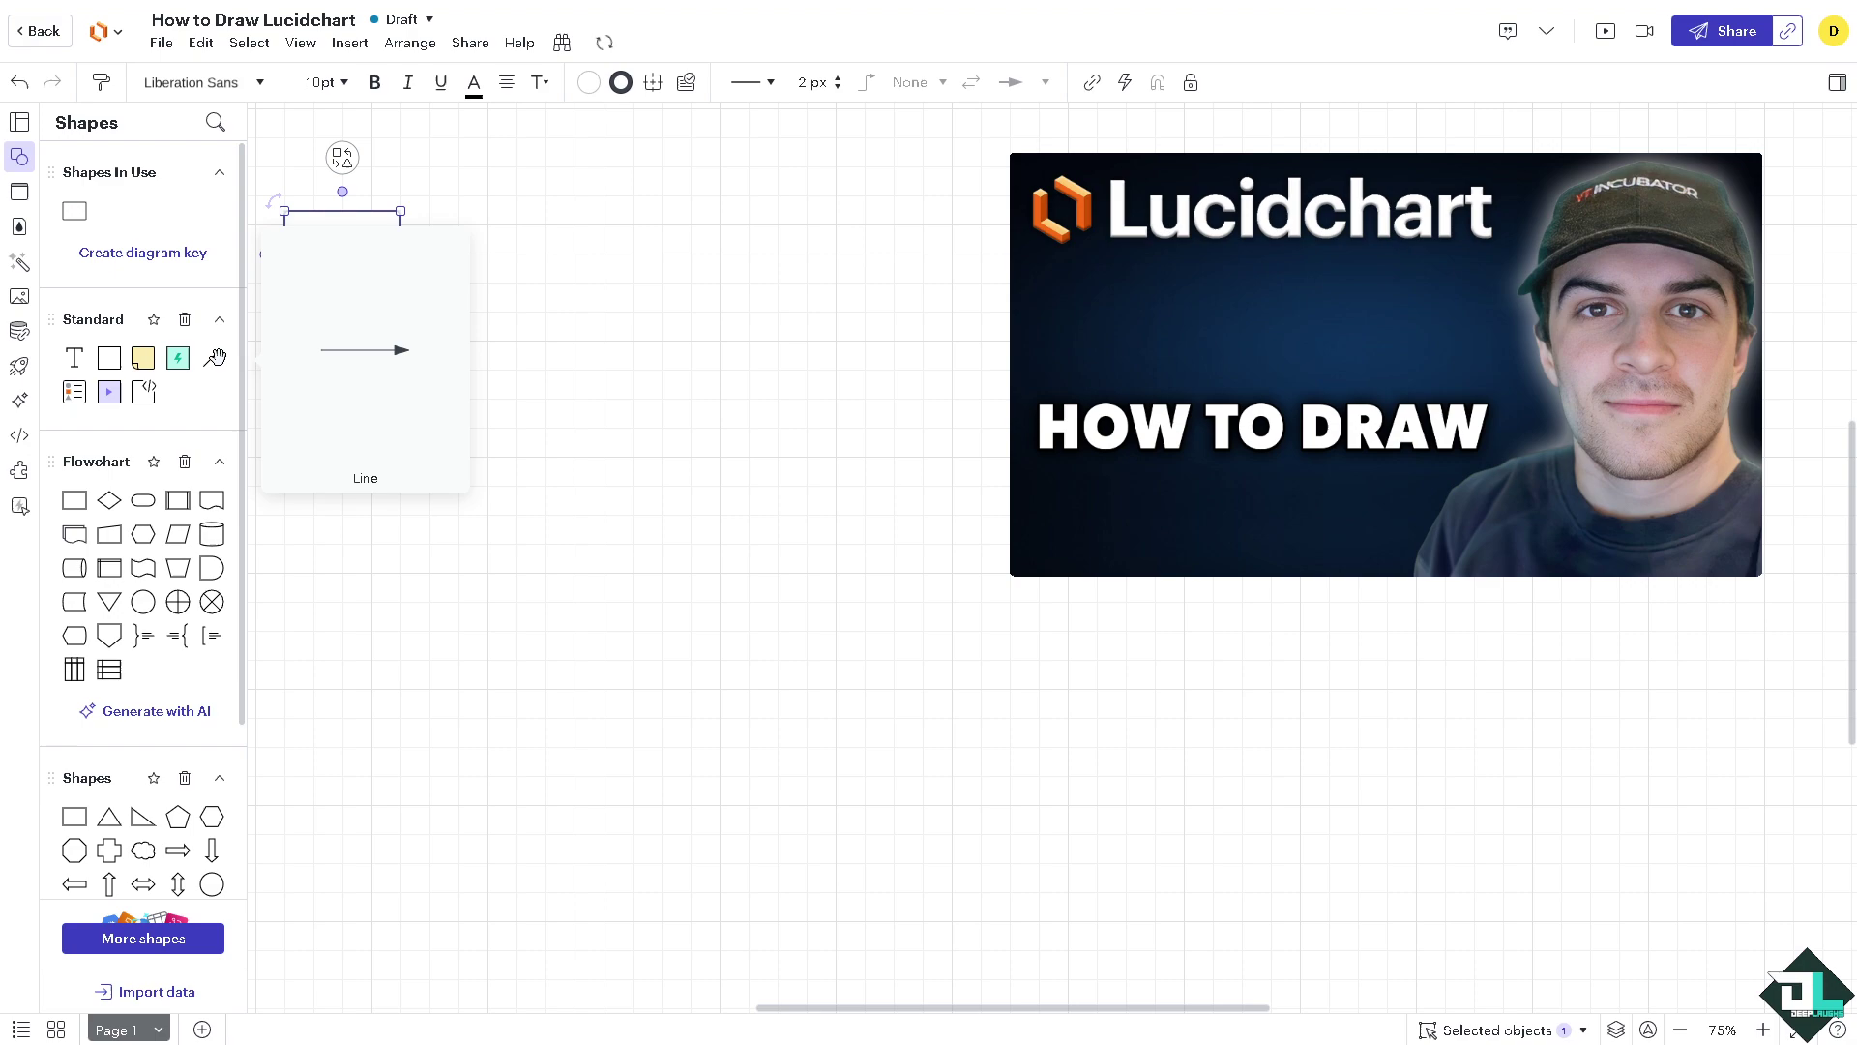
pyautogui.moveTo(401, 253); pyautogui.dragTo(474, 311)
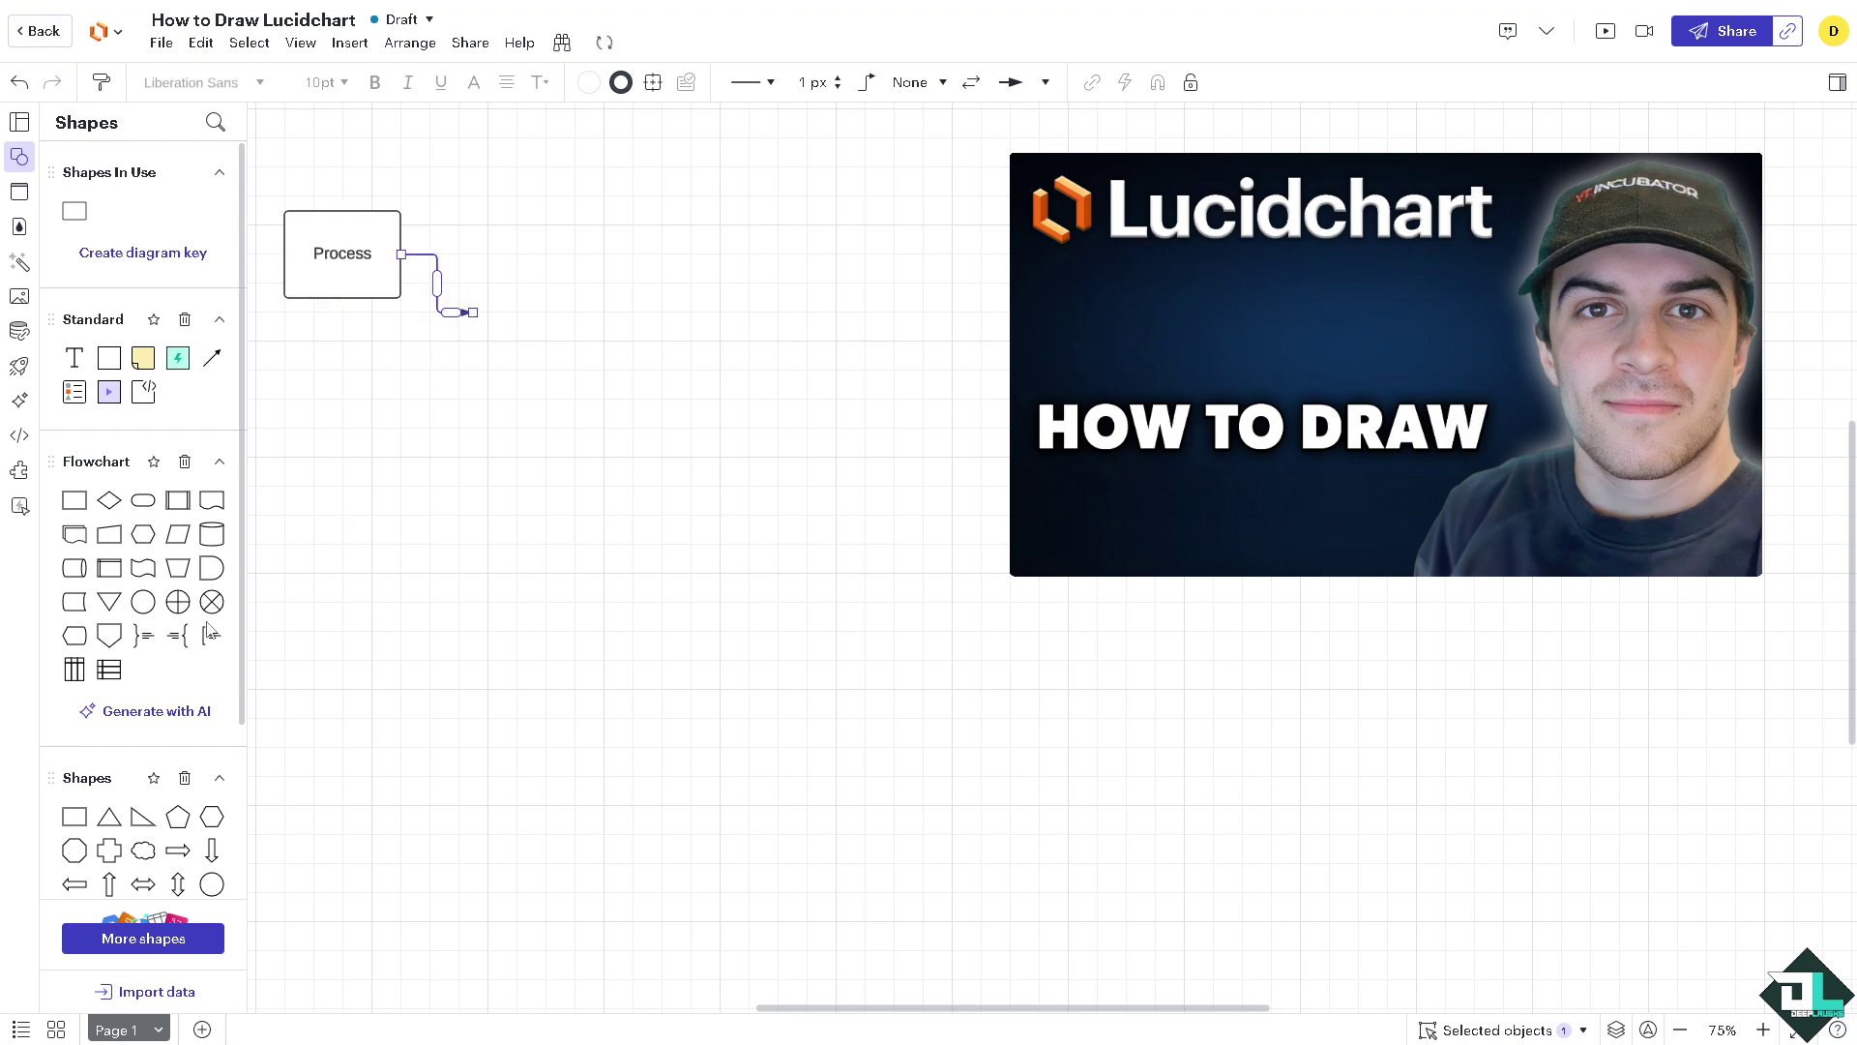
pyautogui.scroll(-1, 199, 823)
pyautogui.moveTo(110, 753); pyautogui.dragTo(525, 296)
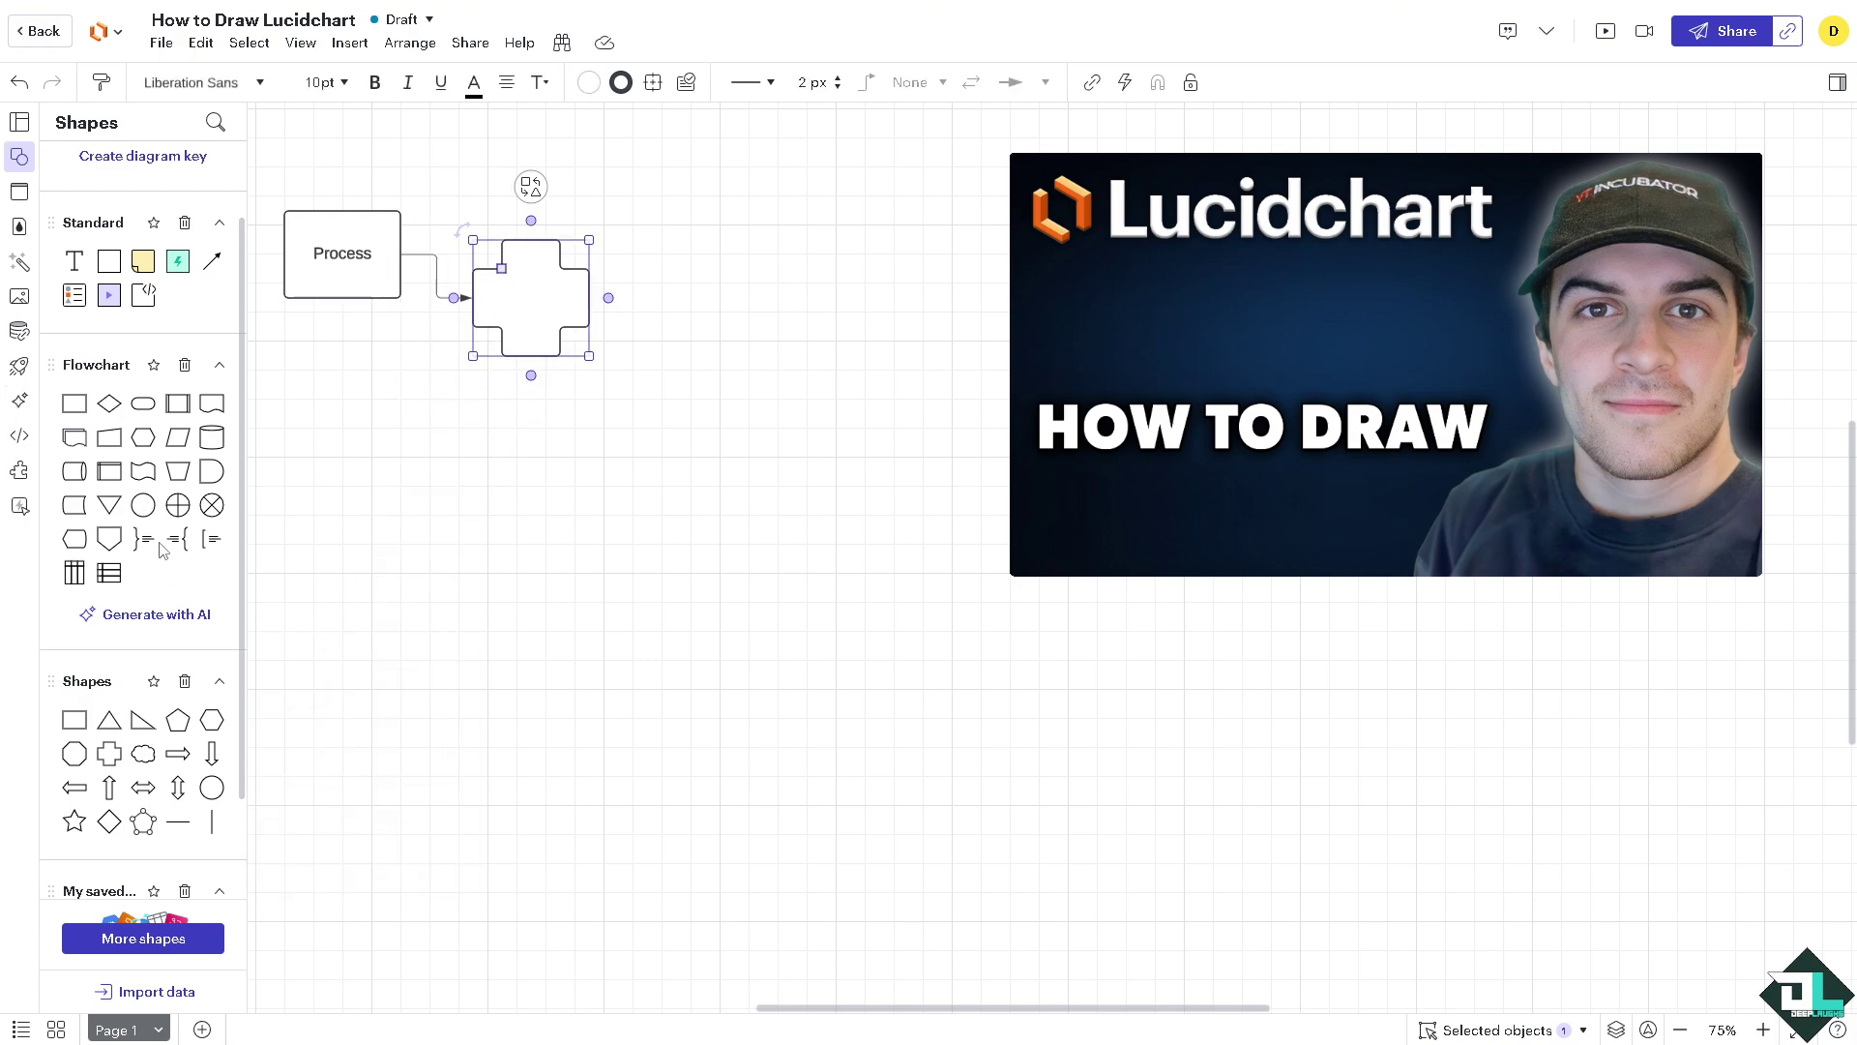
# - Add a three-lane swim lane below the shapes with a left-pointing connector in the middle lane
pyautogui.moveTo(93, 575)
pyautogui.moveTo(106, 575); pyautogui.dragTo(769, 576)
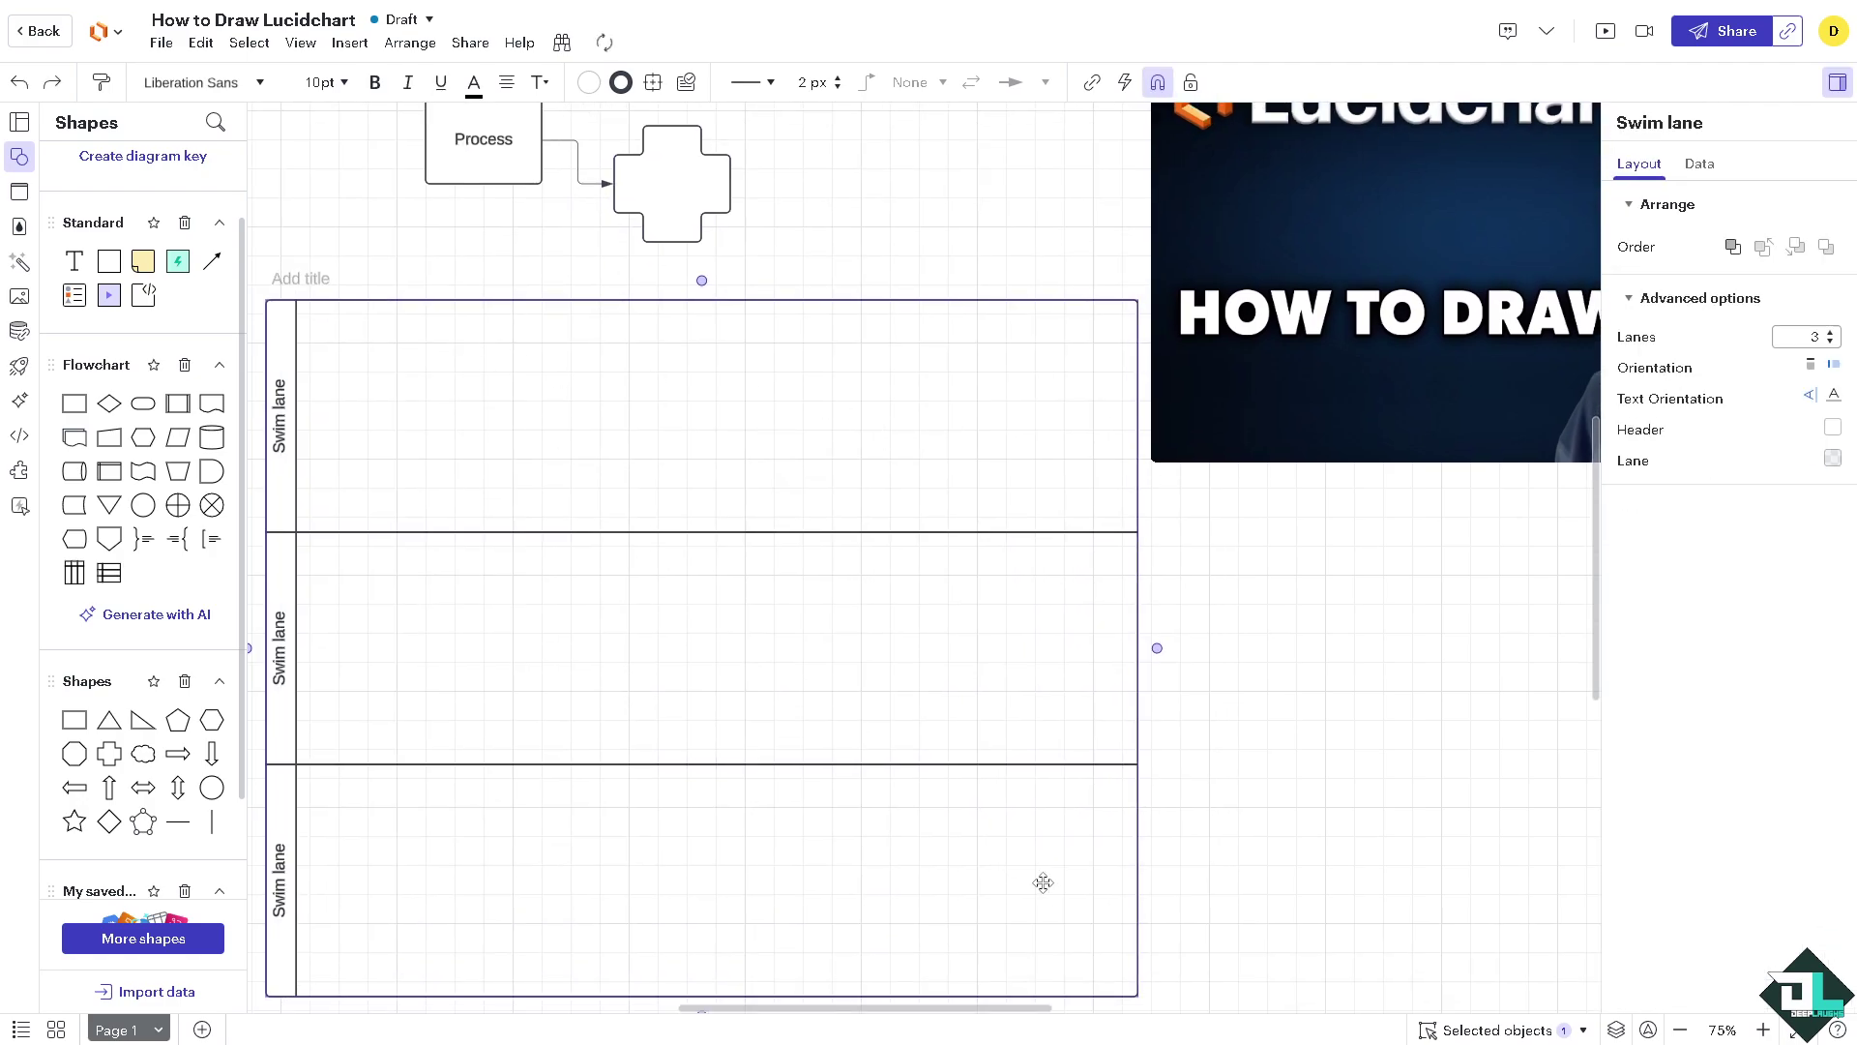
pyautogui.moveTo(1130, 649); pyautogui.dragTo(848, 620)
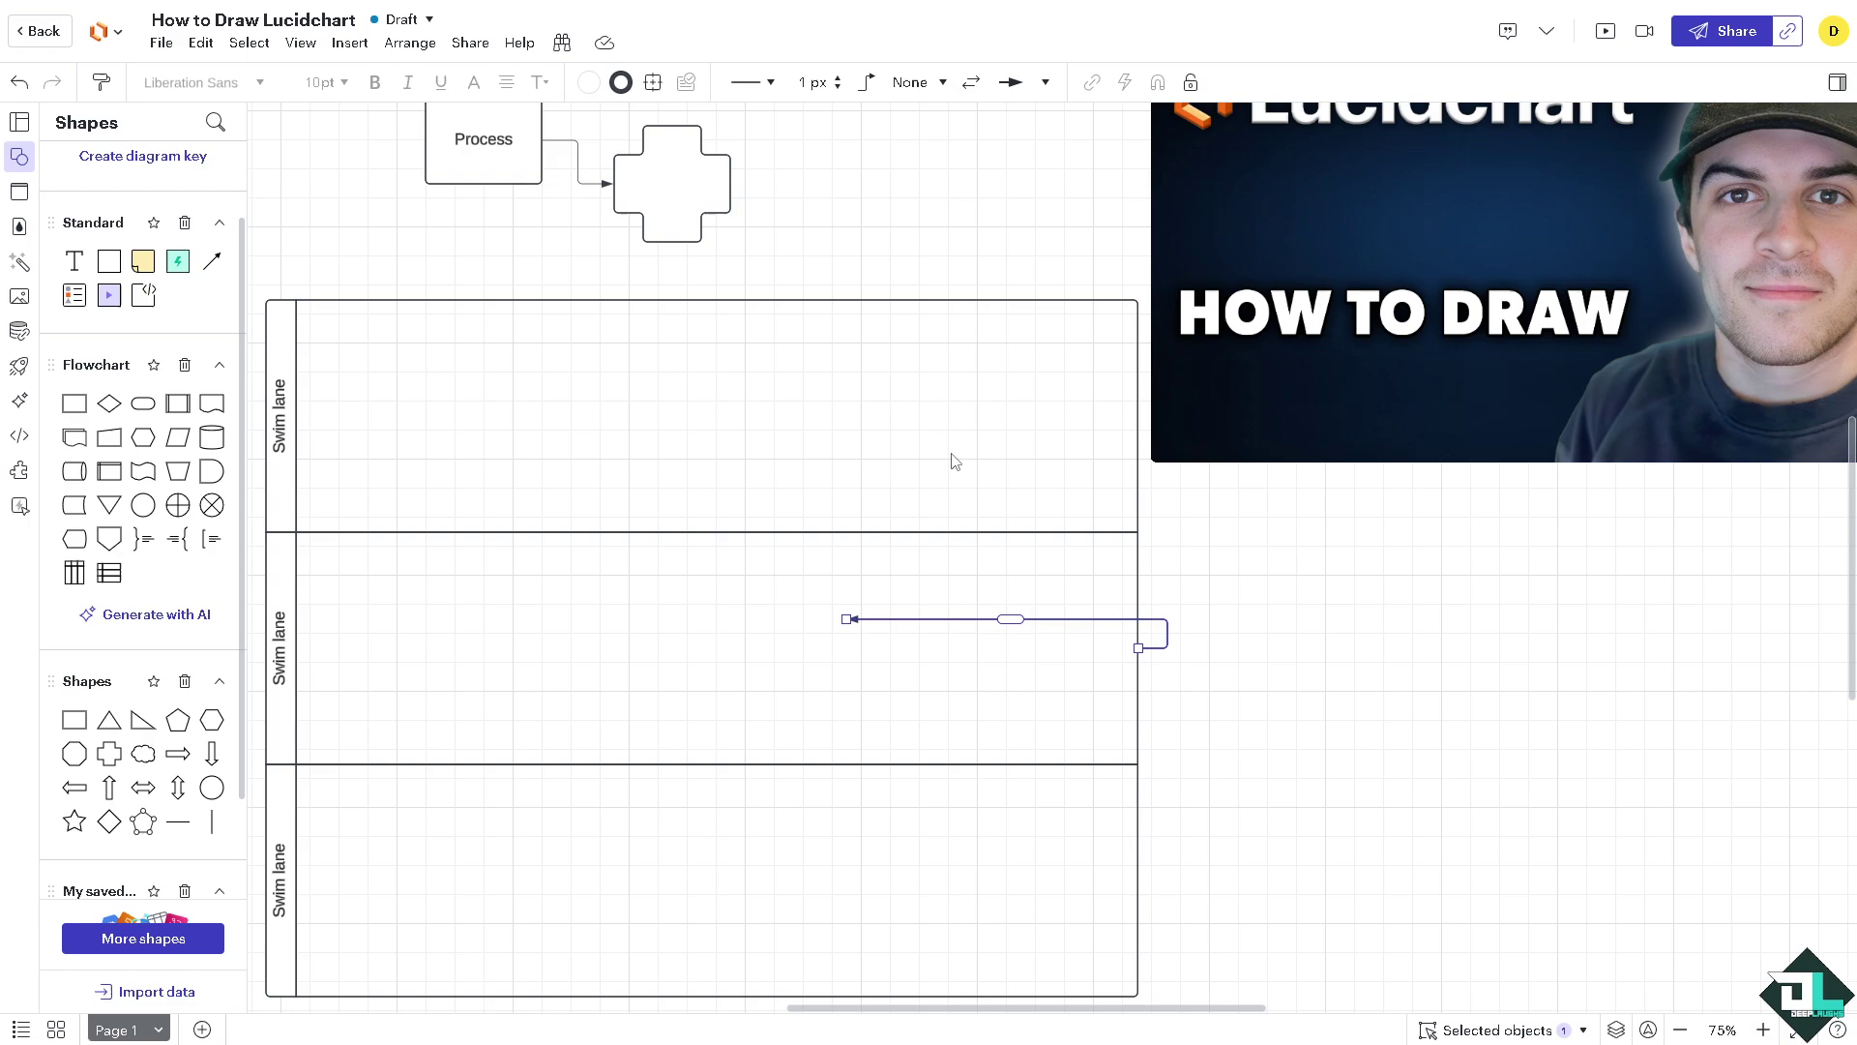
pyautogui.scroll(3, 977, 452)
pyautogui.scroll(-2, 1001, 459)
pyautogui.scroll(-6, 1001, 467)
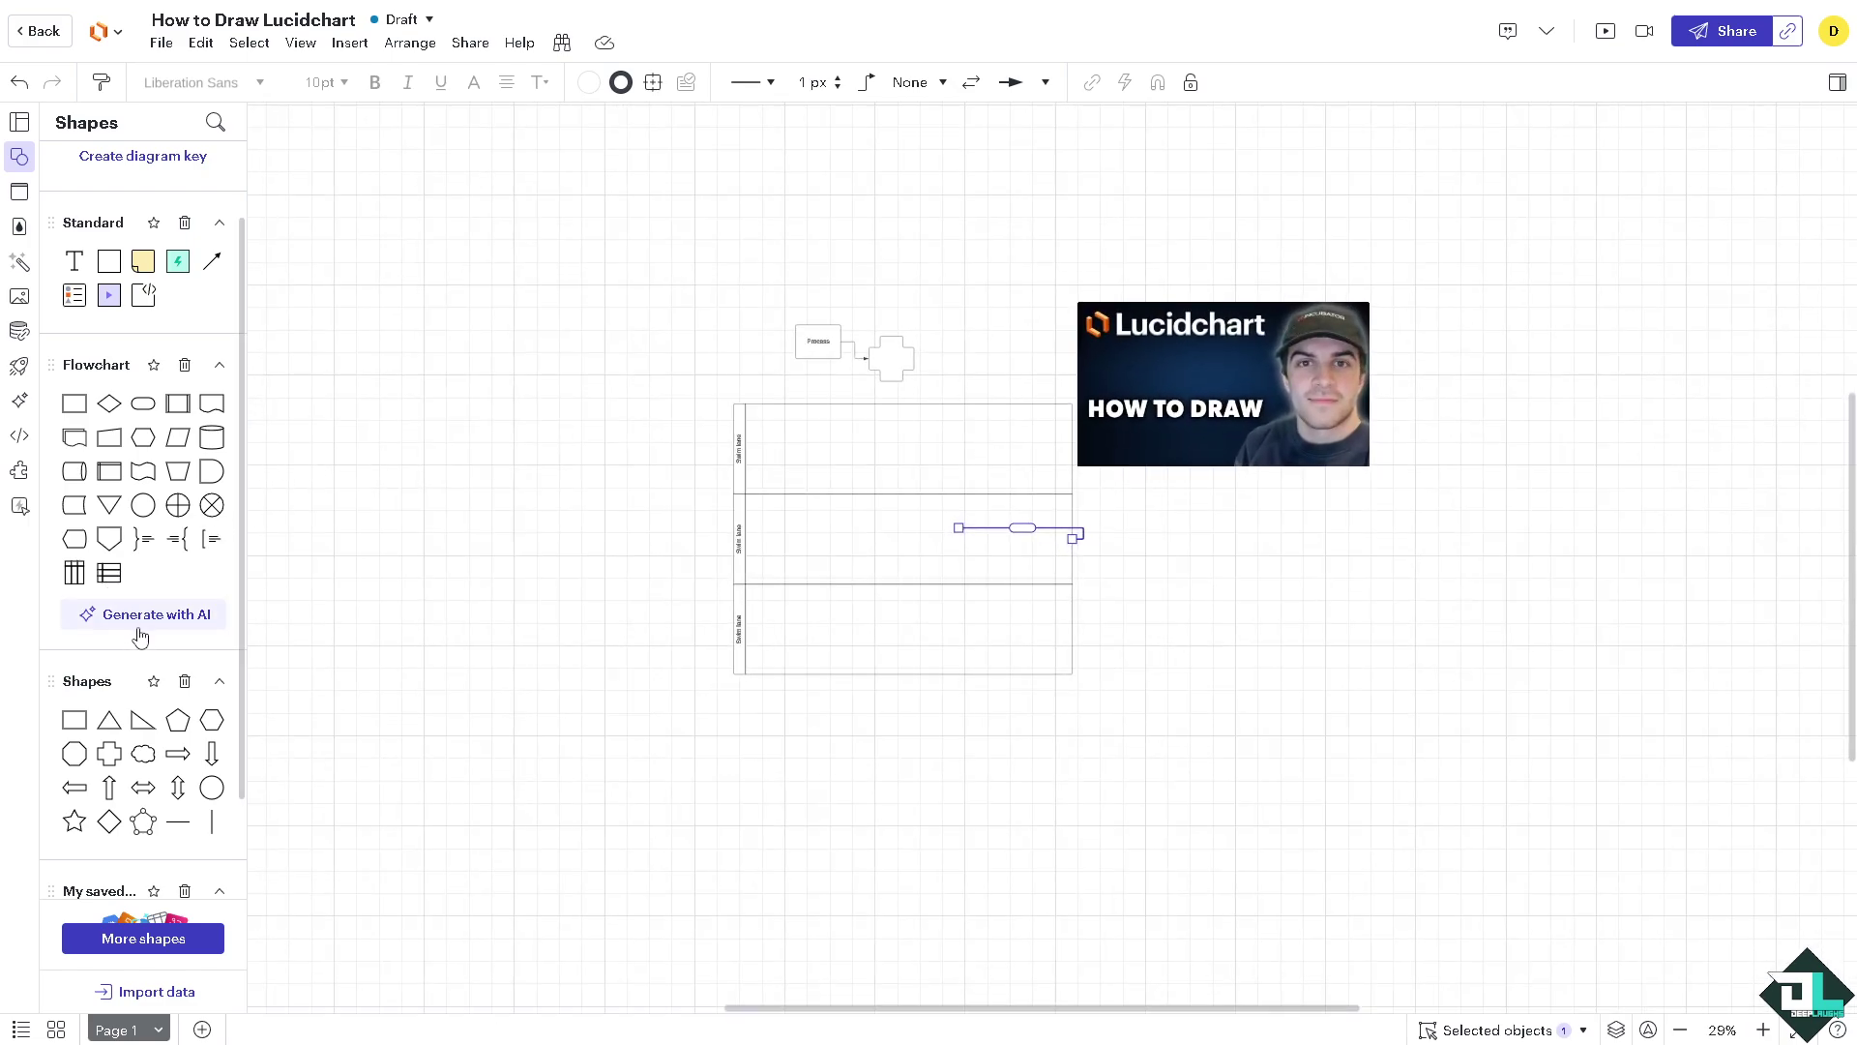
pyautogui.click(522, 556)
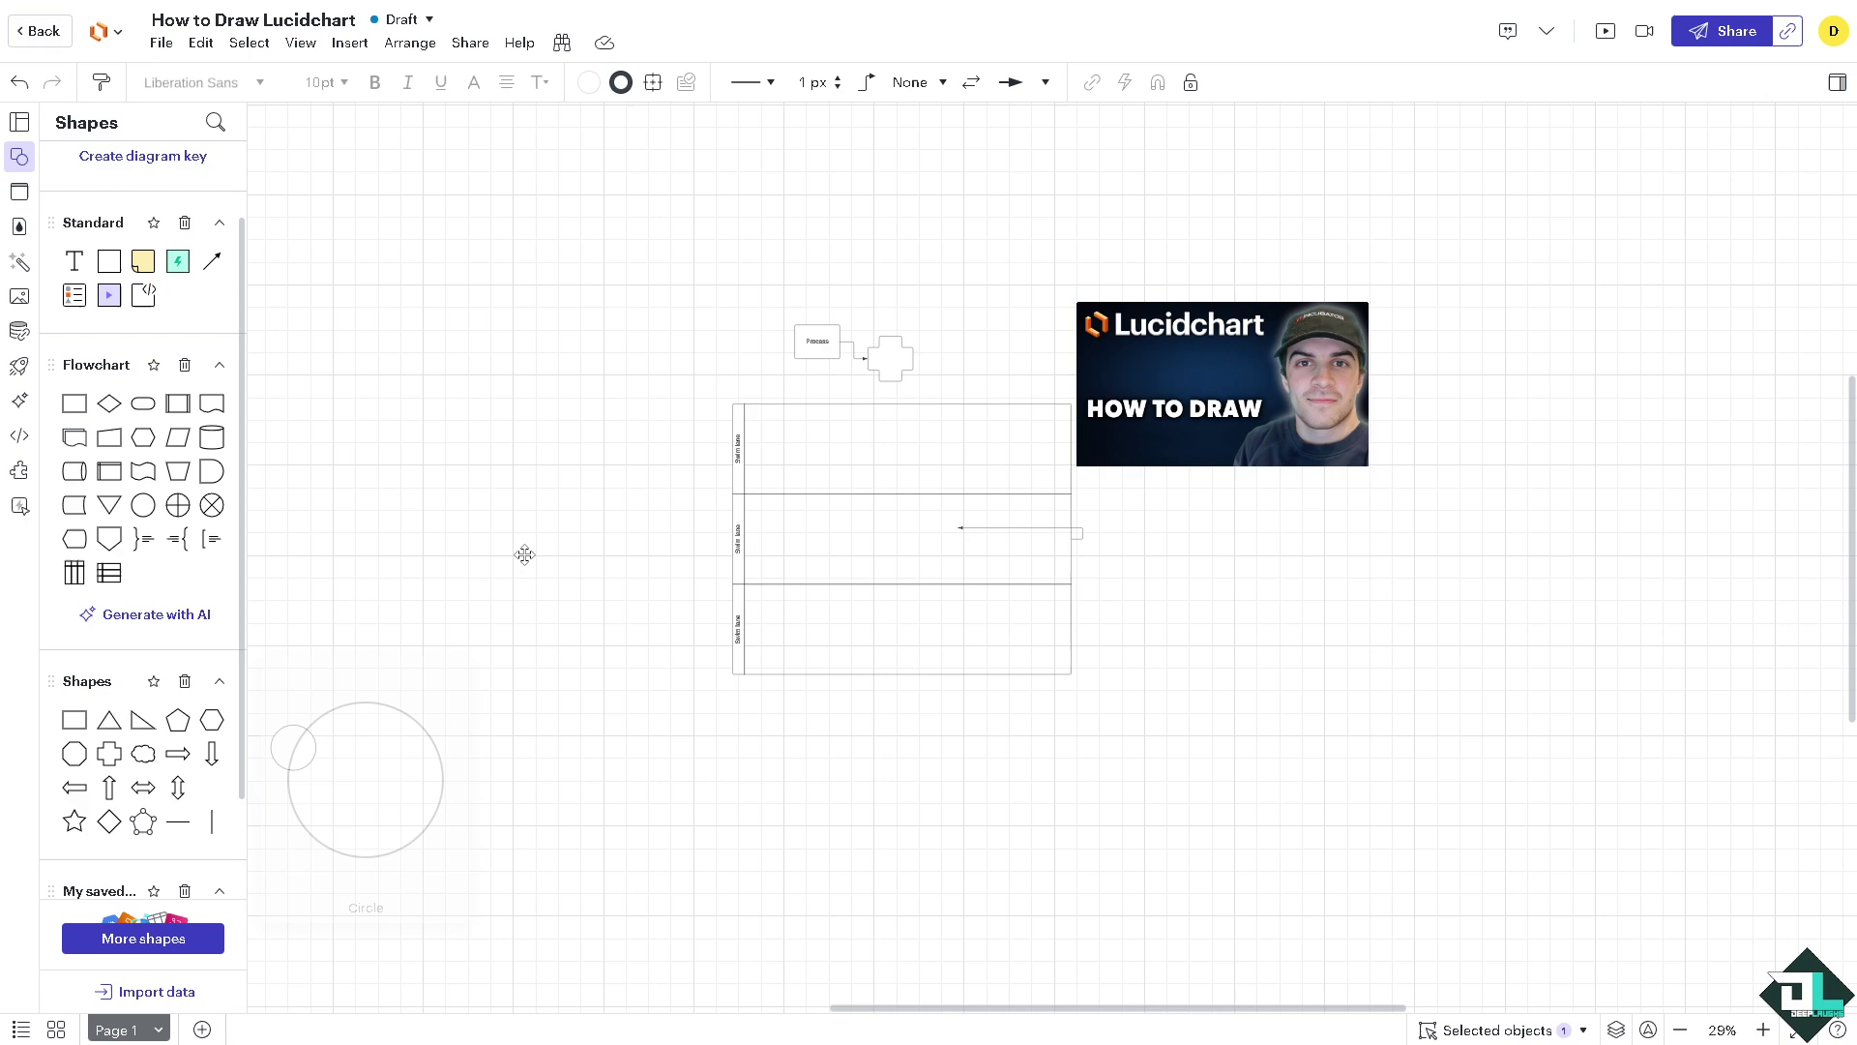
# - Place a circle right of the cross, a curly-brace note beside it, and an up arrow left of the Process box
pyautogui.moveTo(903, 251); pyautogui.dragTo(1002, 476)
pyautogui.keyDown('ctrl'); pyautogui.scroll(5, 932, 257); pyautogui.keyUp('ctrl')
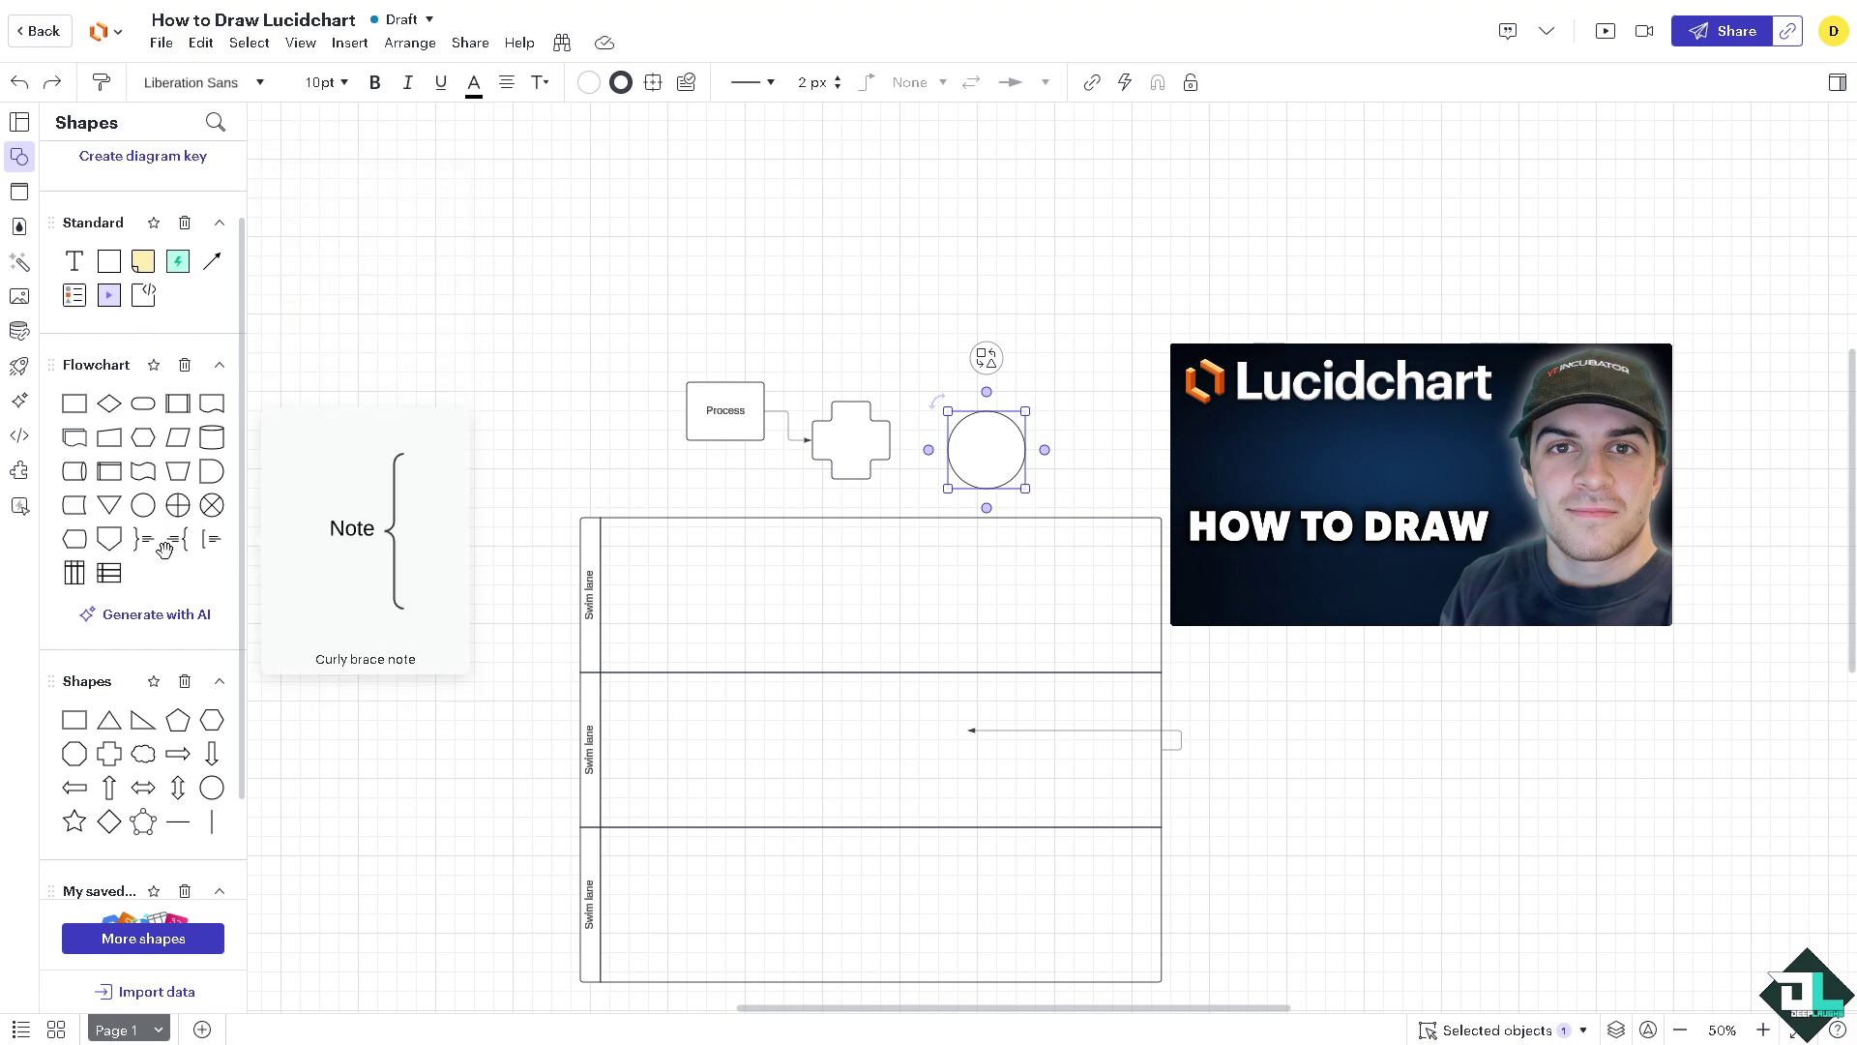
pyautogui.moveTo(144, 539); pyautogui.dragTo(1077, 447)
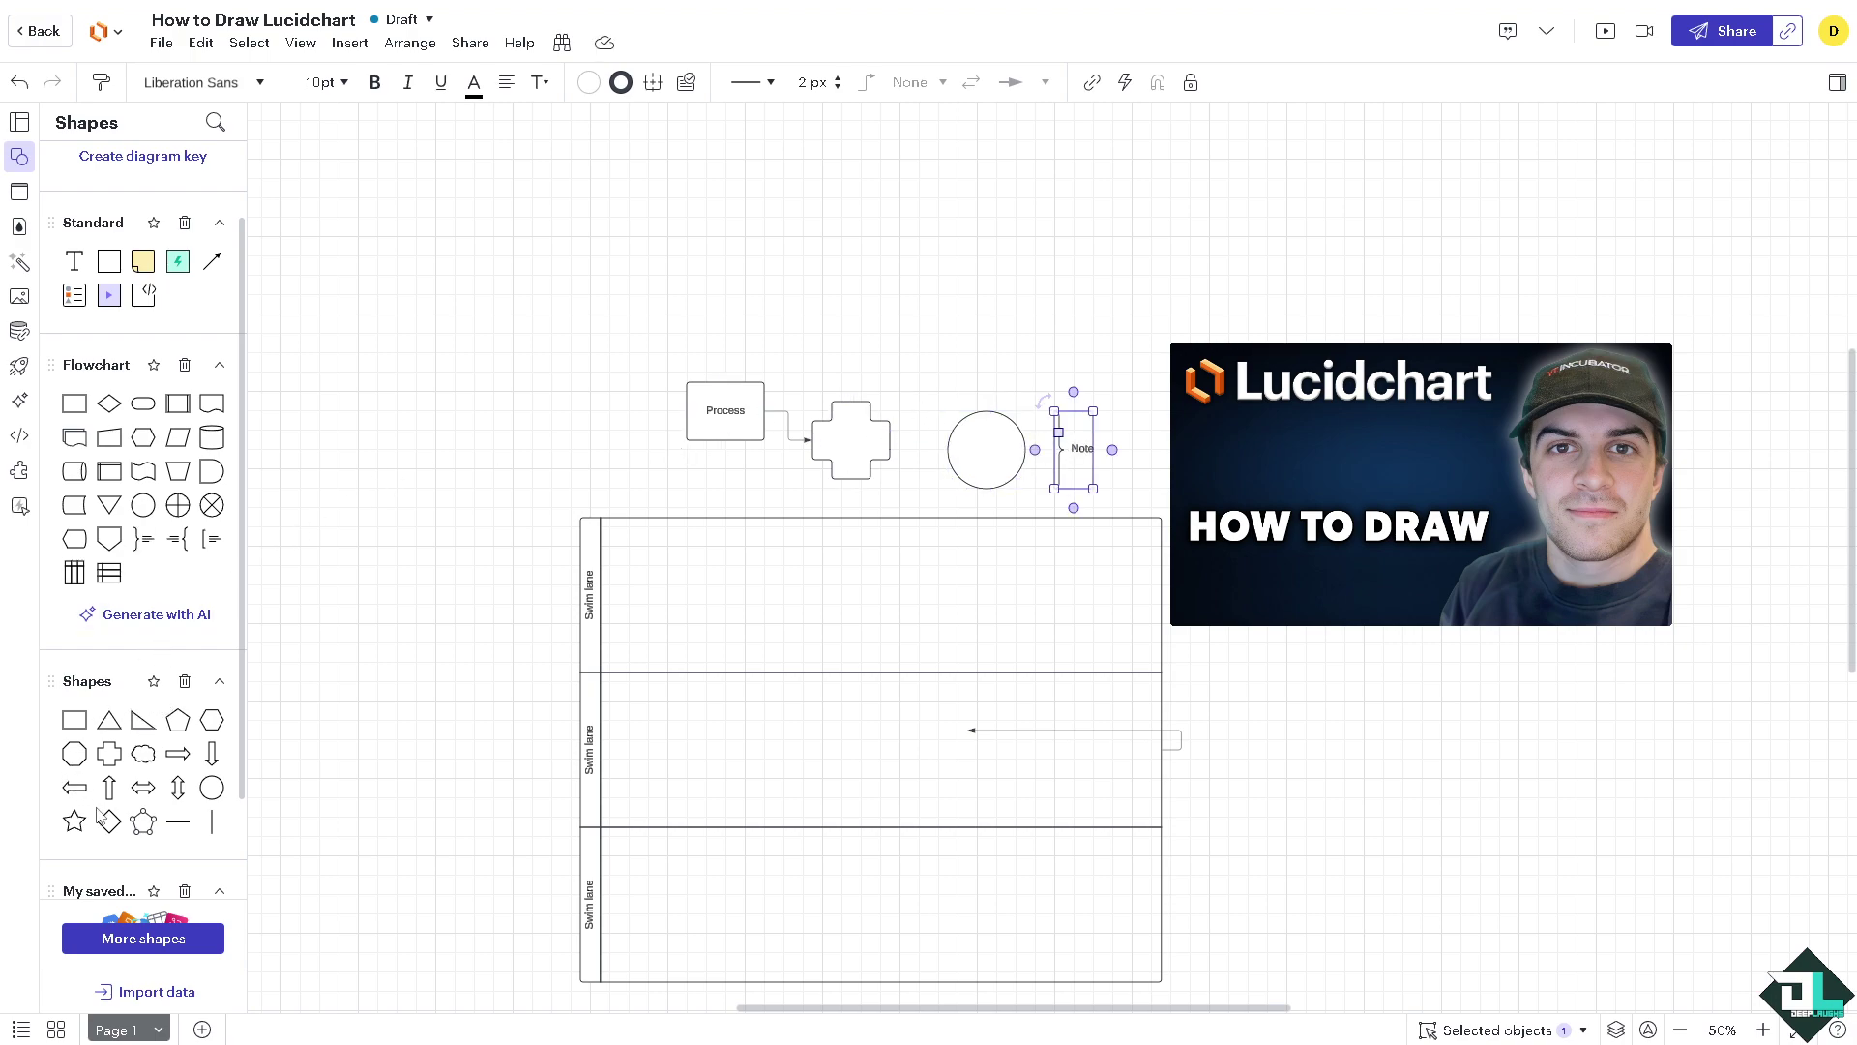
pyautogui.moveTo(109, 787)
pyautogui.mouseDown()
pyautogui.moveTo(638, 426)
pyautogui.moveTo(630, 485)
pyautogui.moveTo(571, 456)
pyautogui.moveTo(576, 525)
pyautogui.mouseUp()
# - Set the document background colour to Mustard and add a Right triangle shape
pyautogui.rightClick(790, 238)
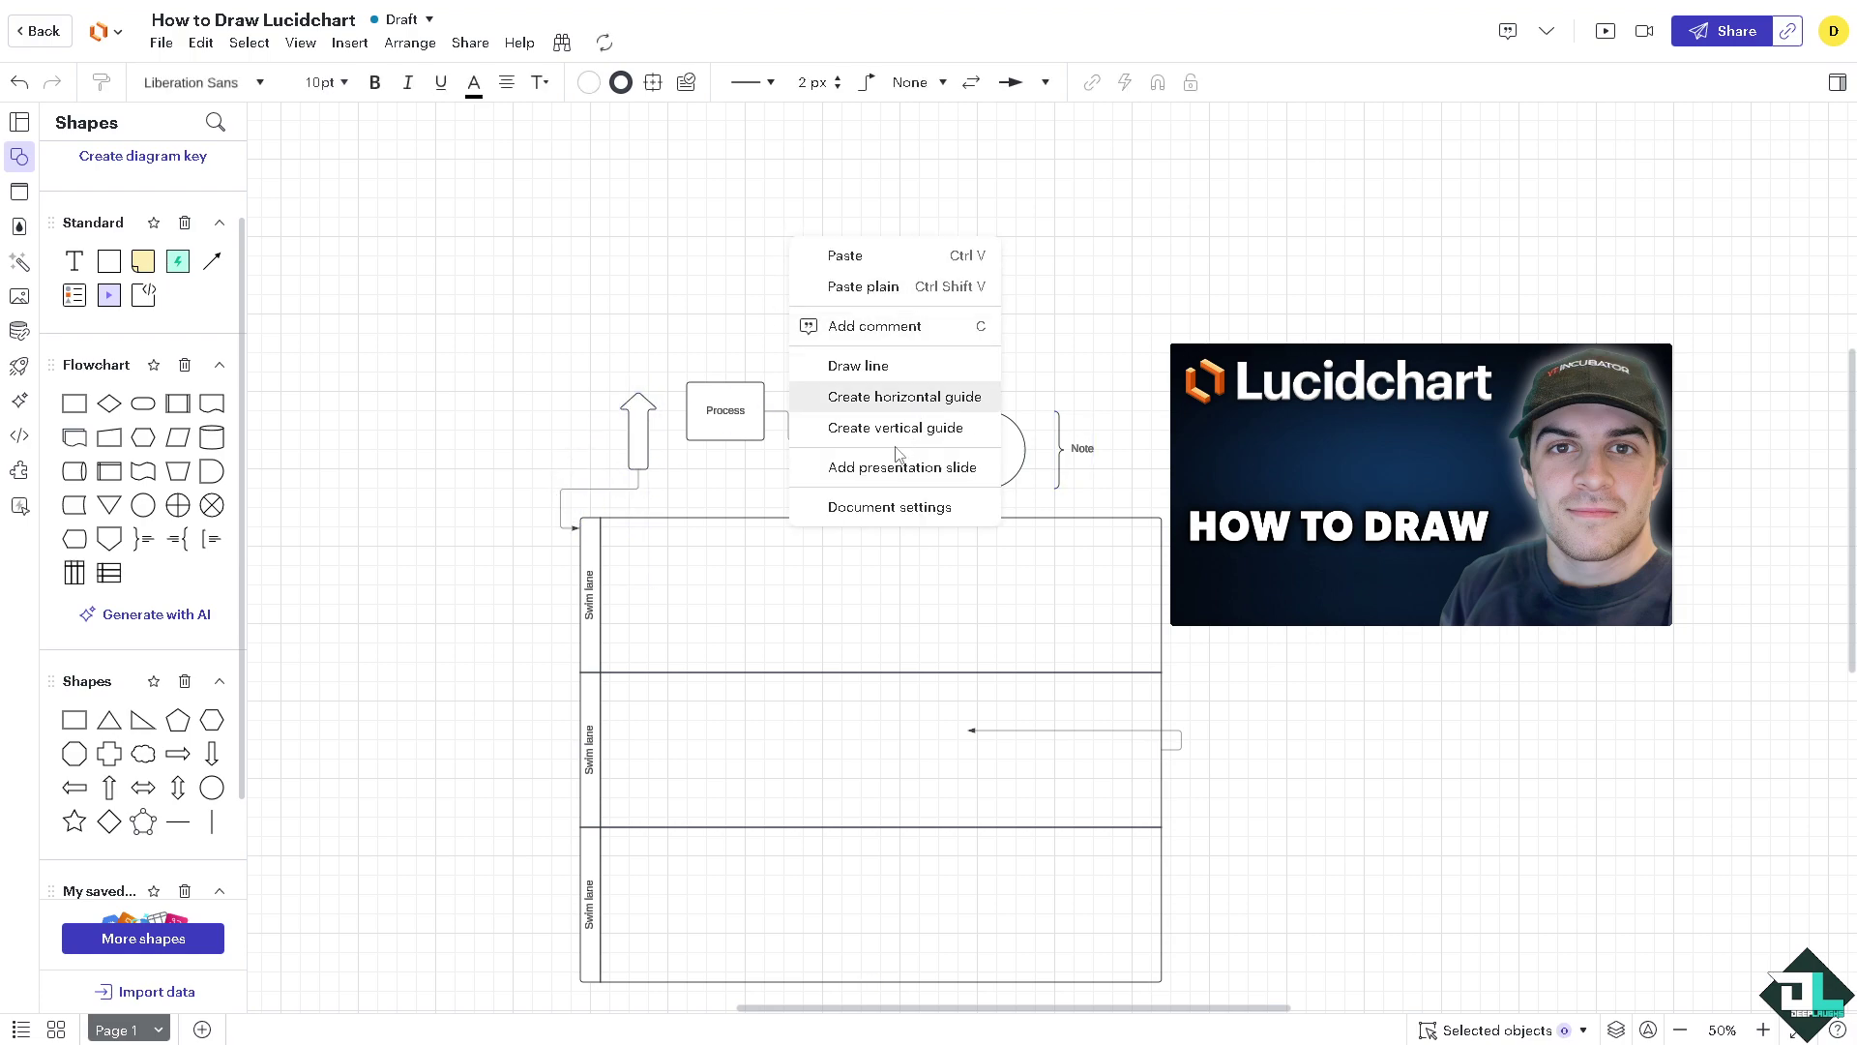
pyautogui.click(898, 506)
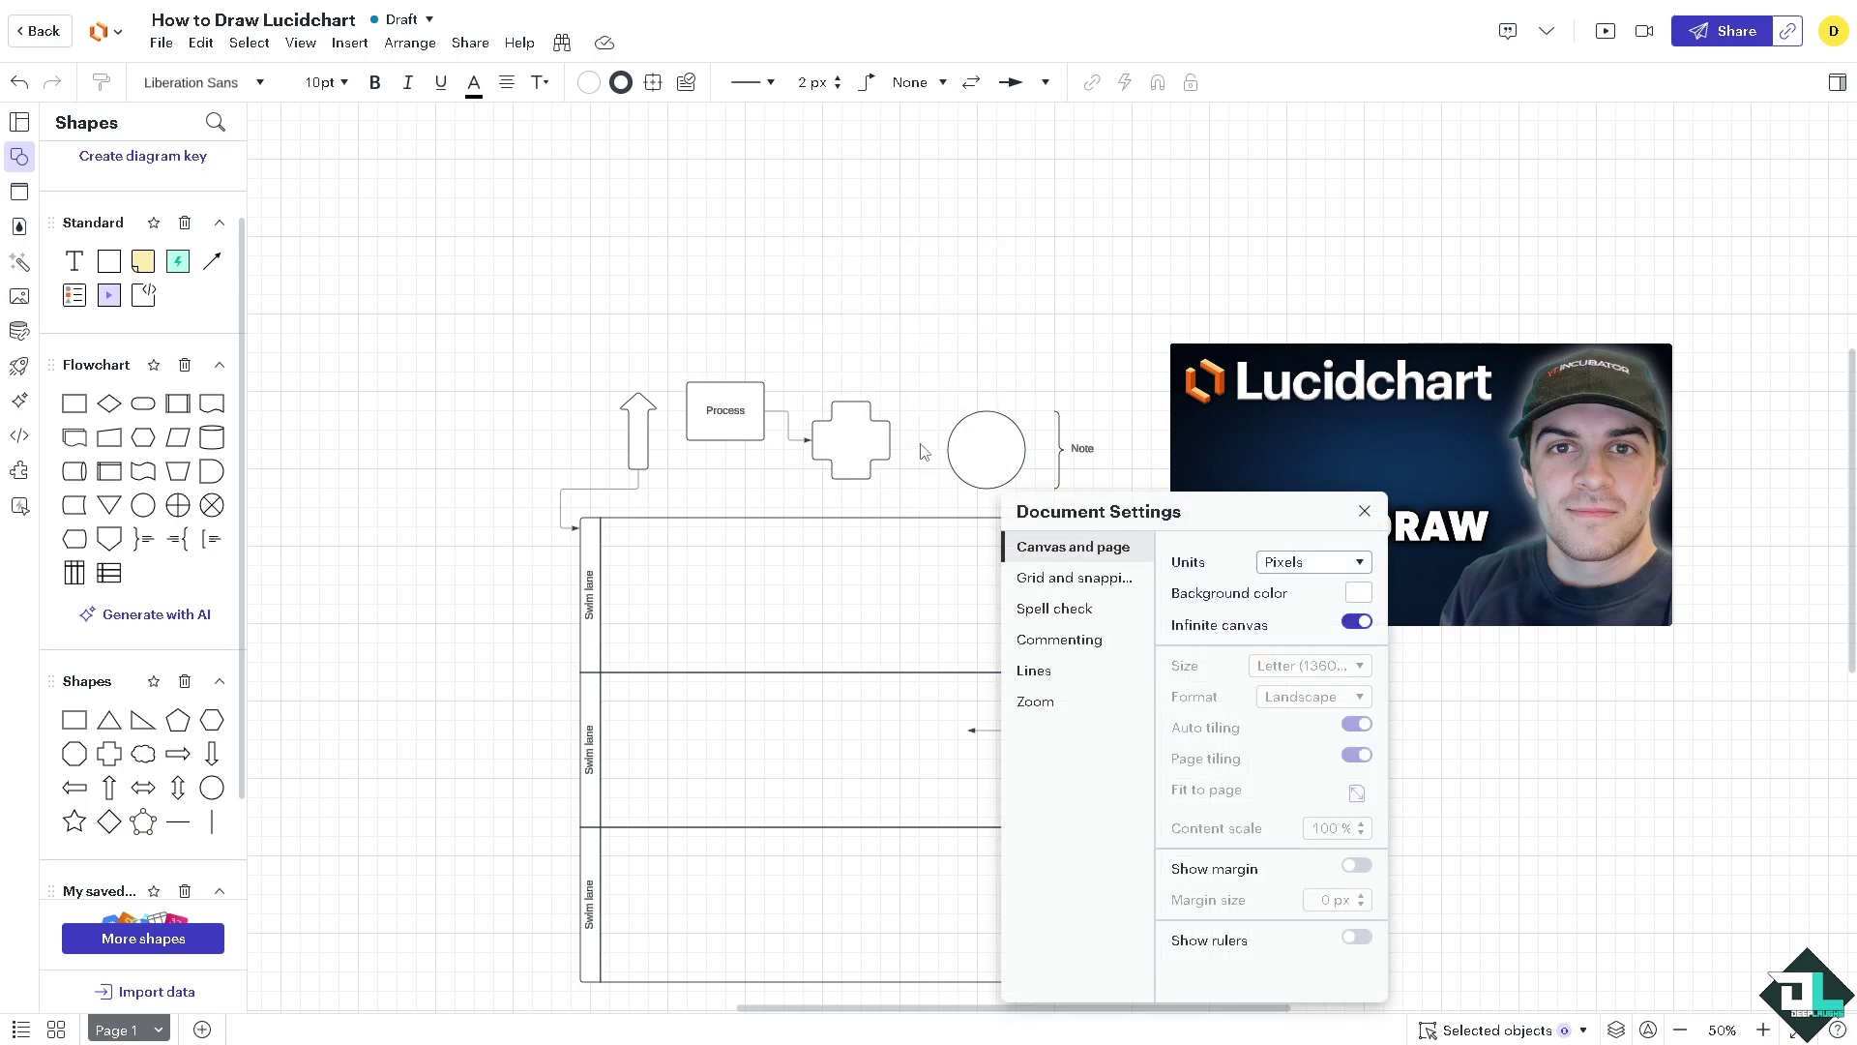
pyautogui.click(1359, 594)
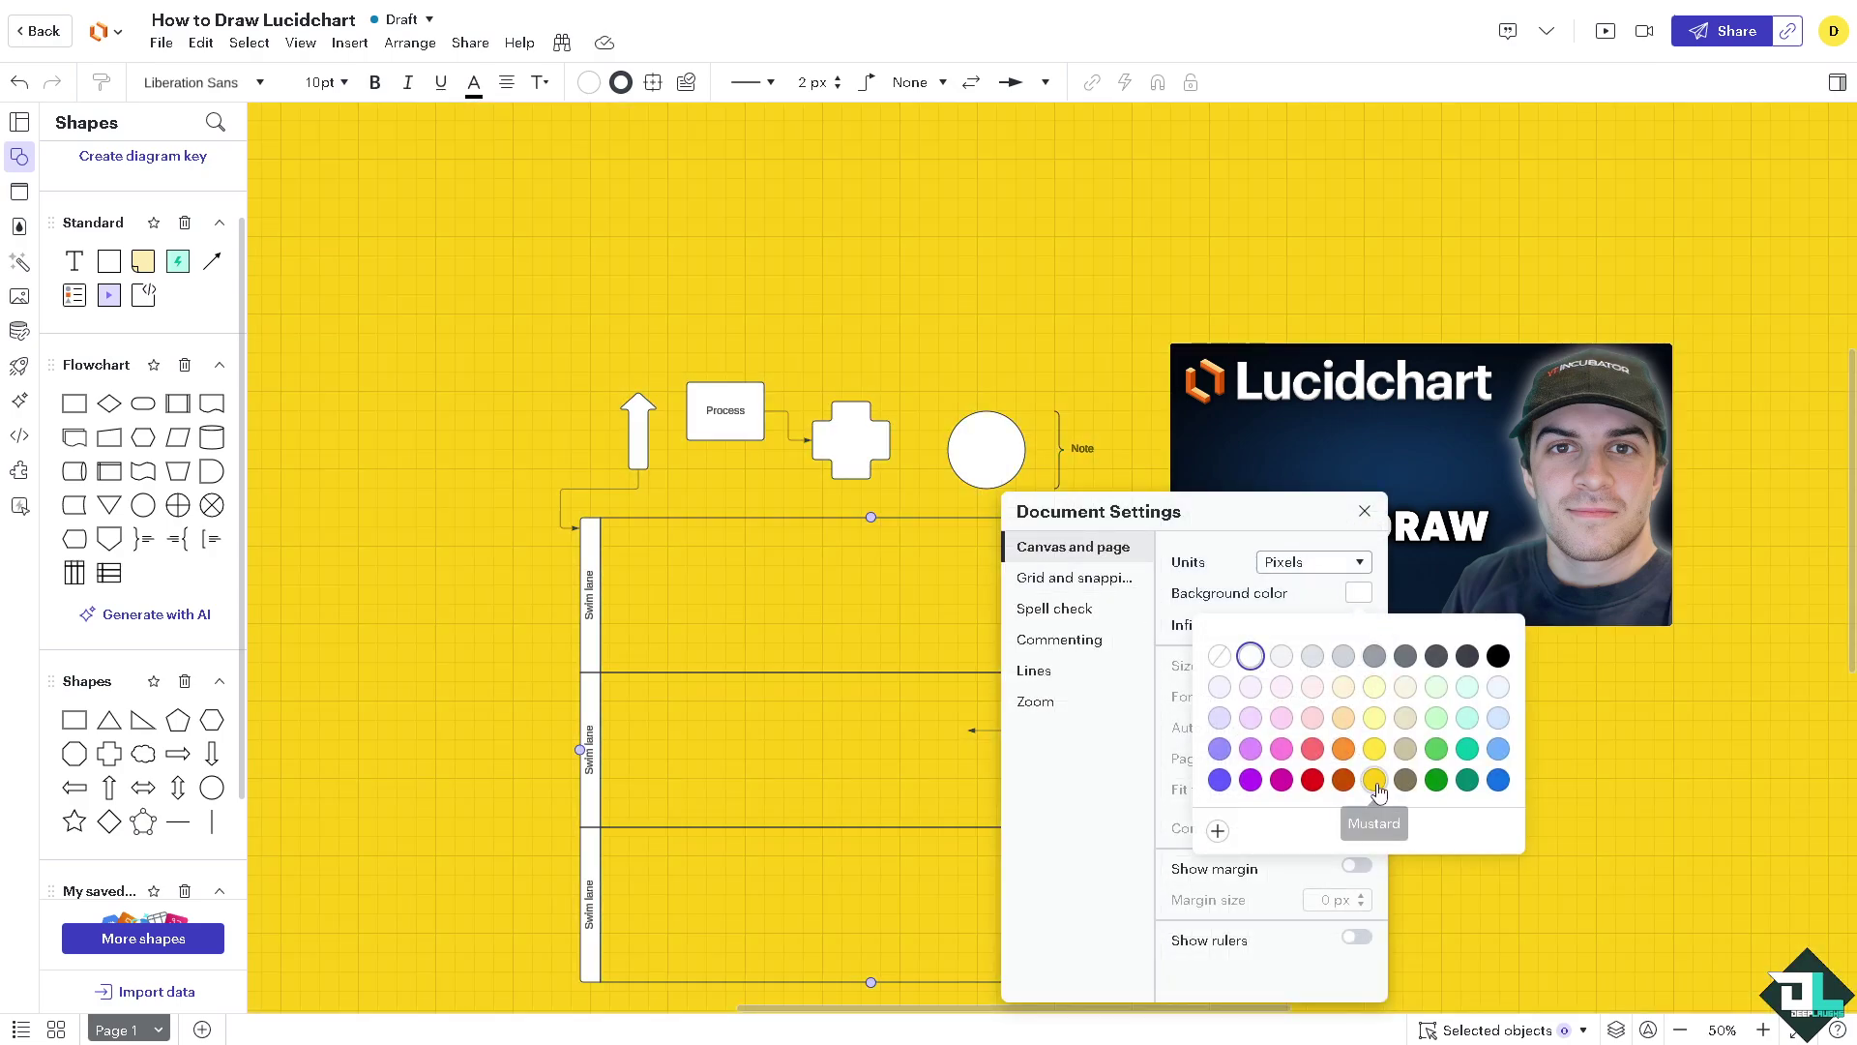
pyautogui.click(1374, 781)
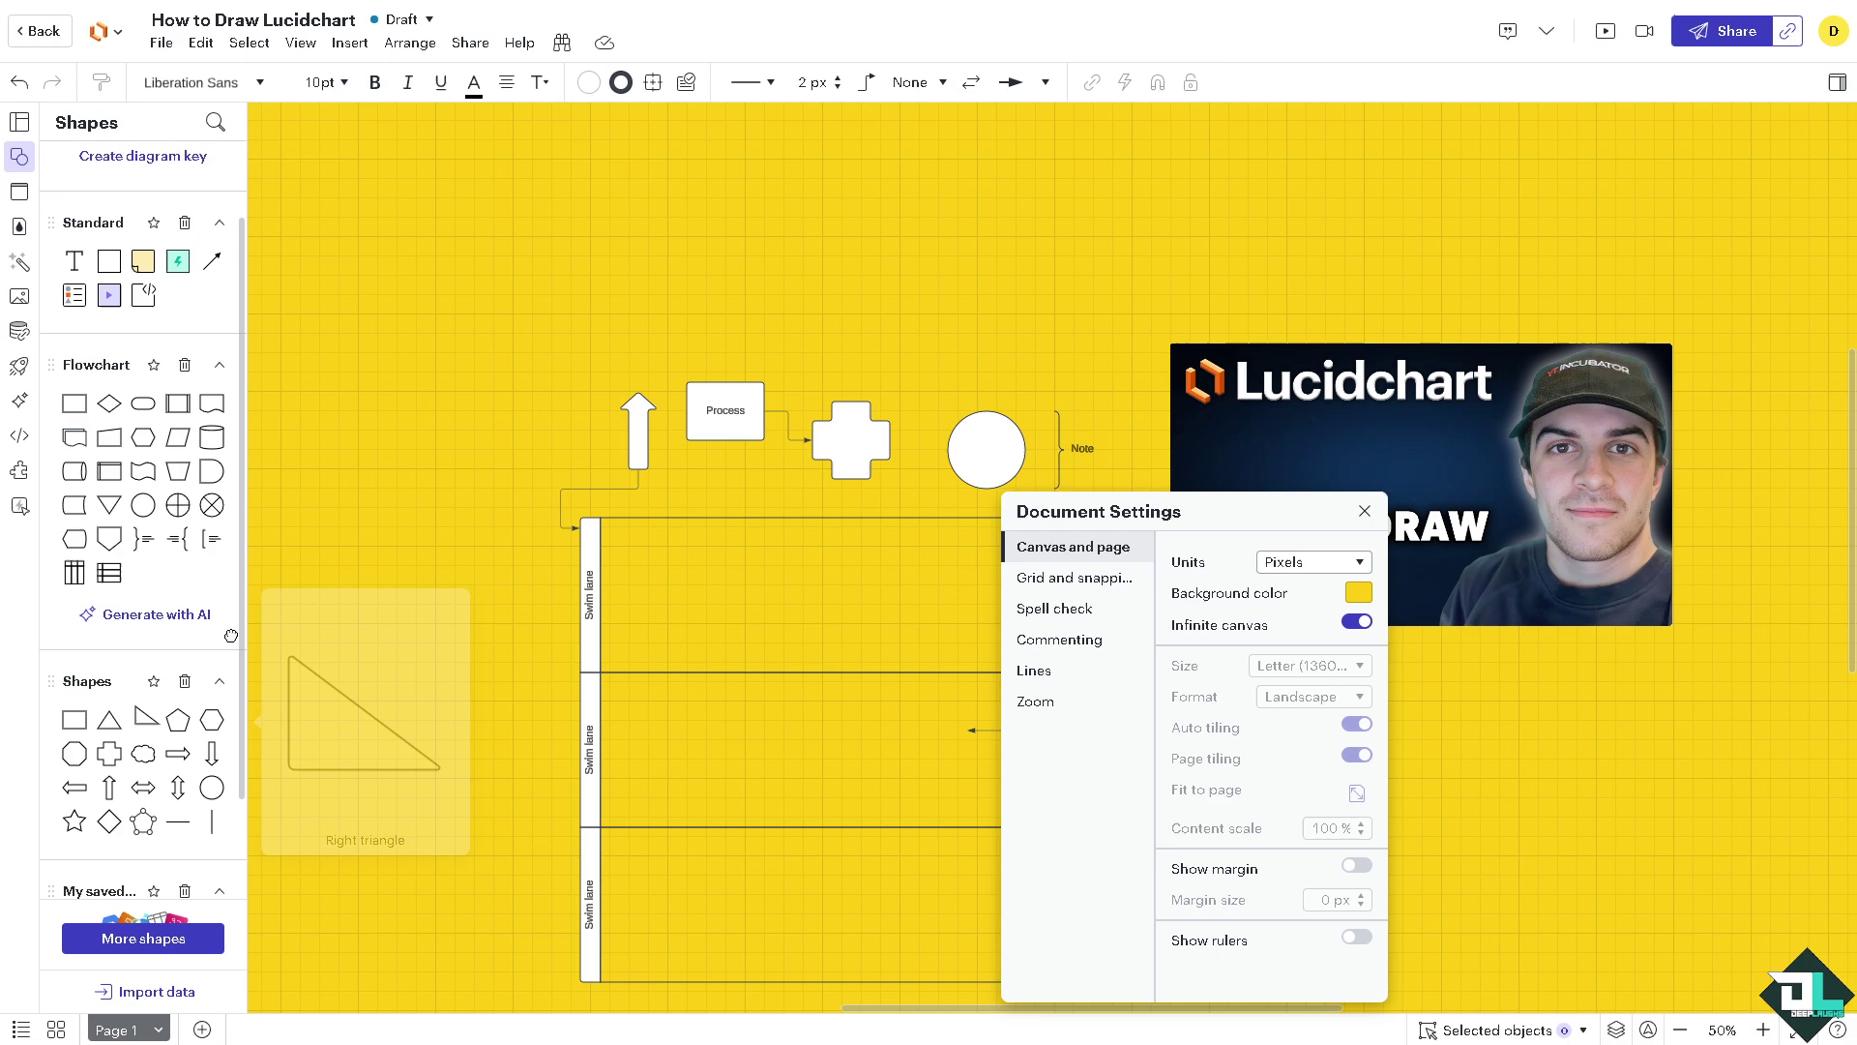
pyautogui.moveTo(143, 720); pyautogui.dragTo(1127, 414)
pyautogui.click(1365, 513)
# - Move the right triangle beside the curly-brace note, next to the thumbnail
pyautogui.scroll(-3, 143, 577)
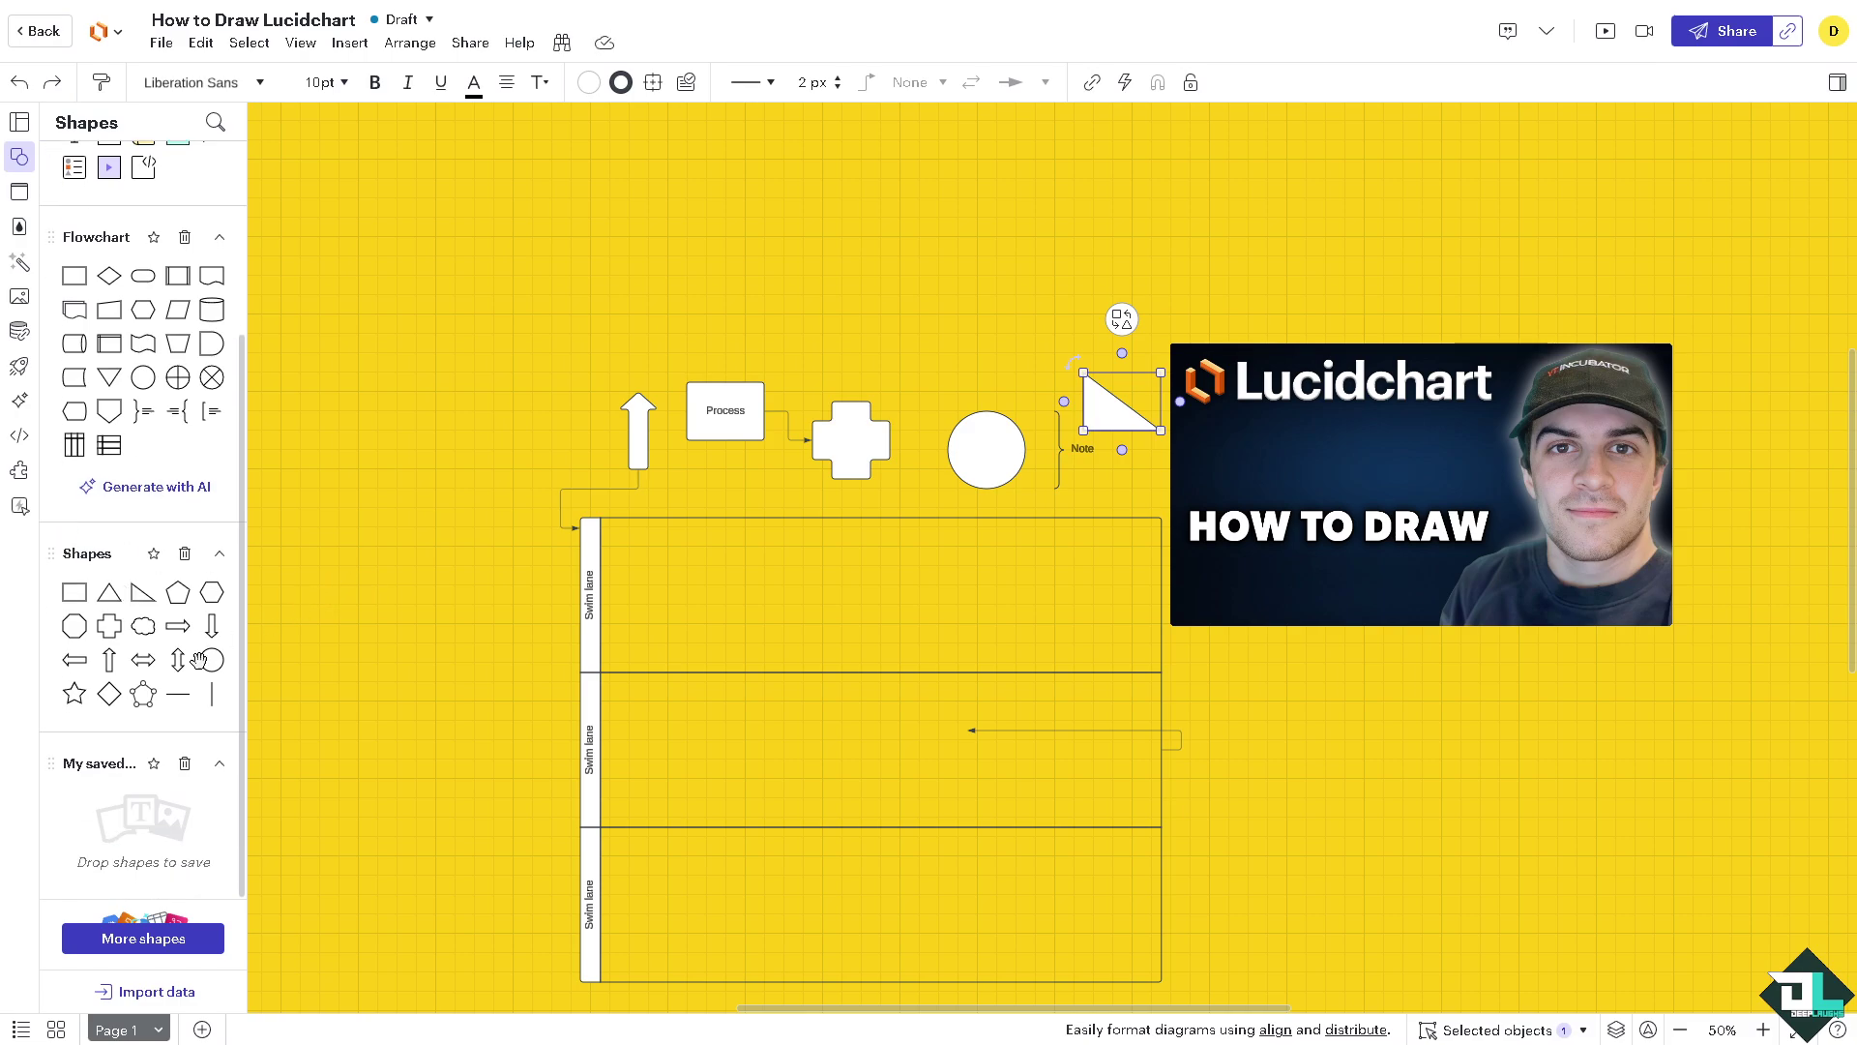
pyautogui.scroll(-1, 509, 573)
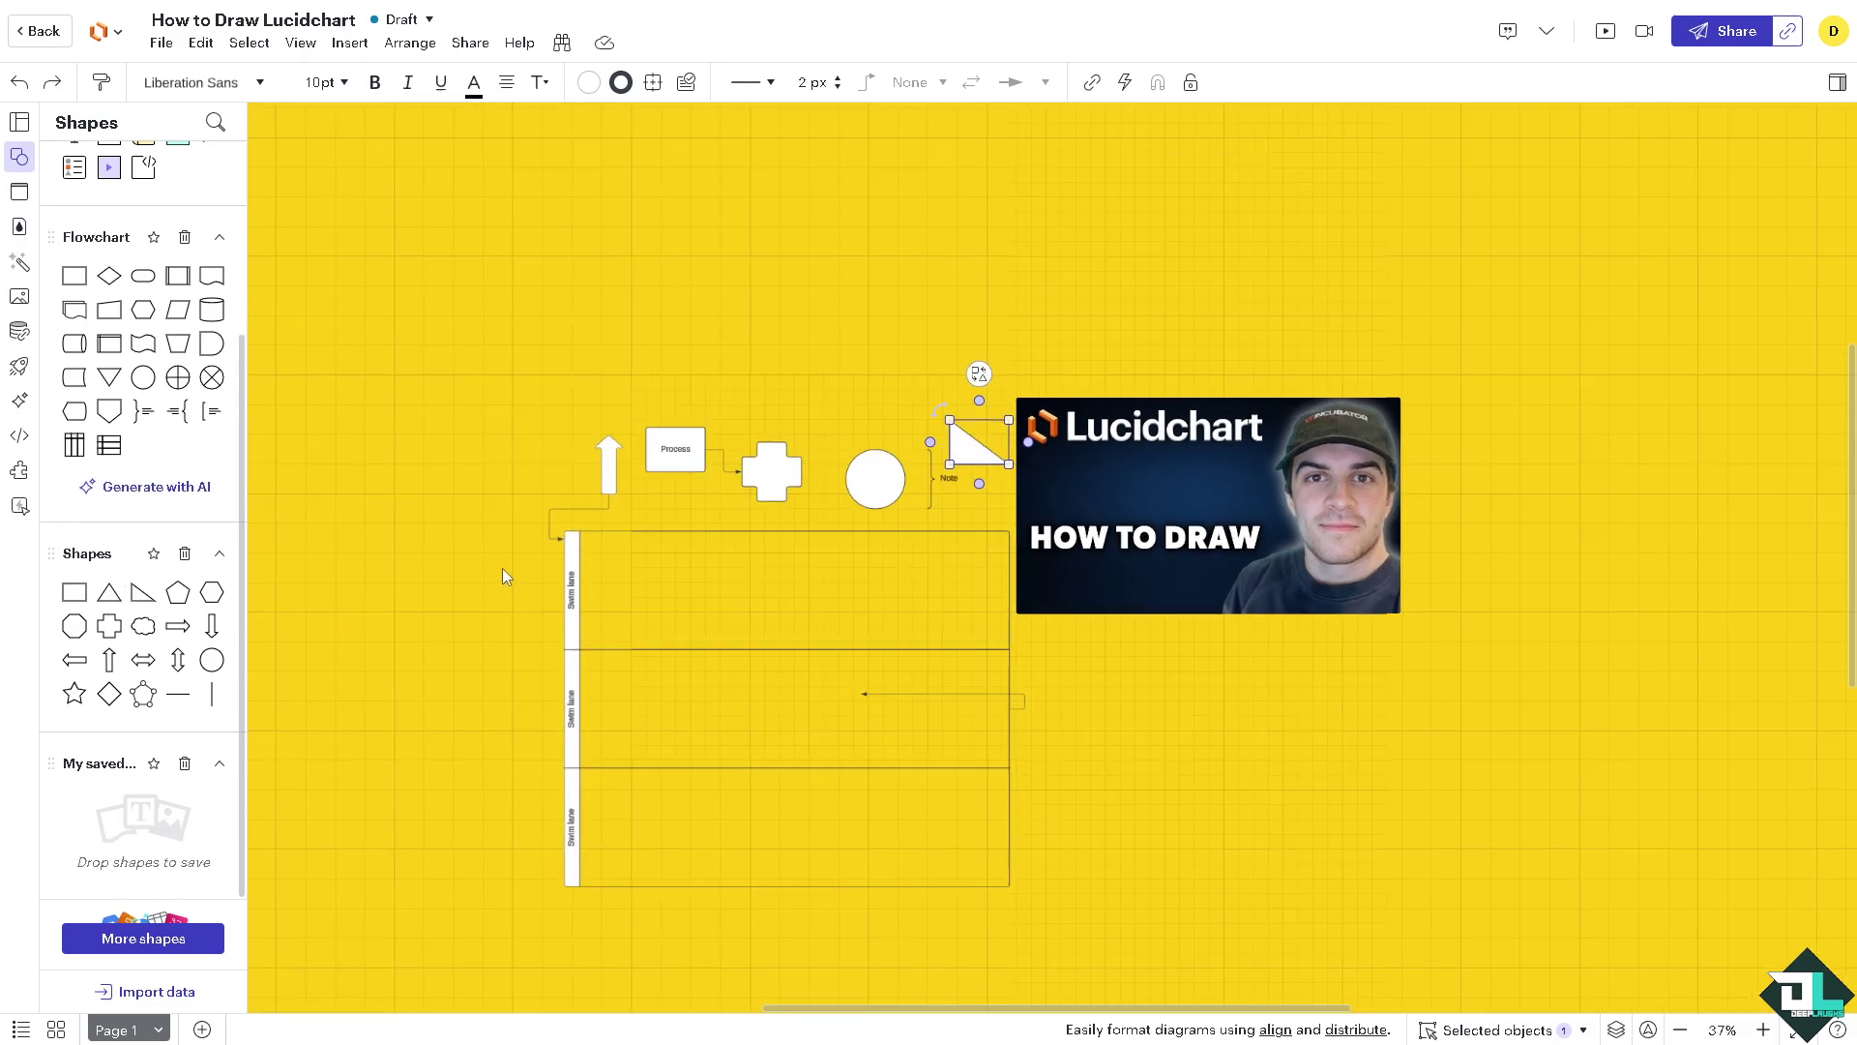
pyautogui.scroll(3, 502, 567)
pyautogui.moveTo(1059, 193); pyautogui.dragTo(727, 223)
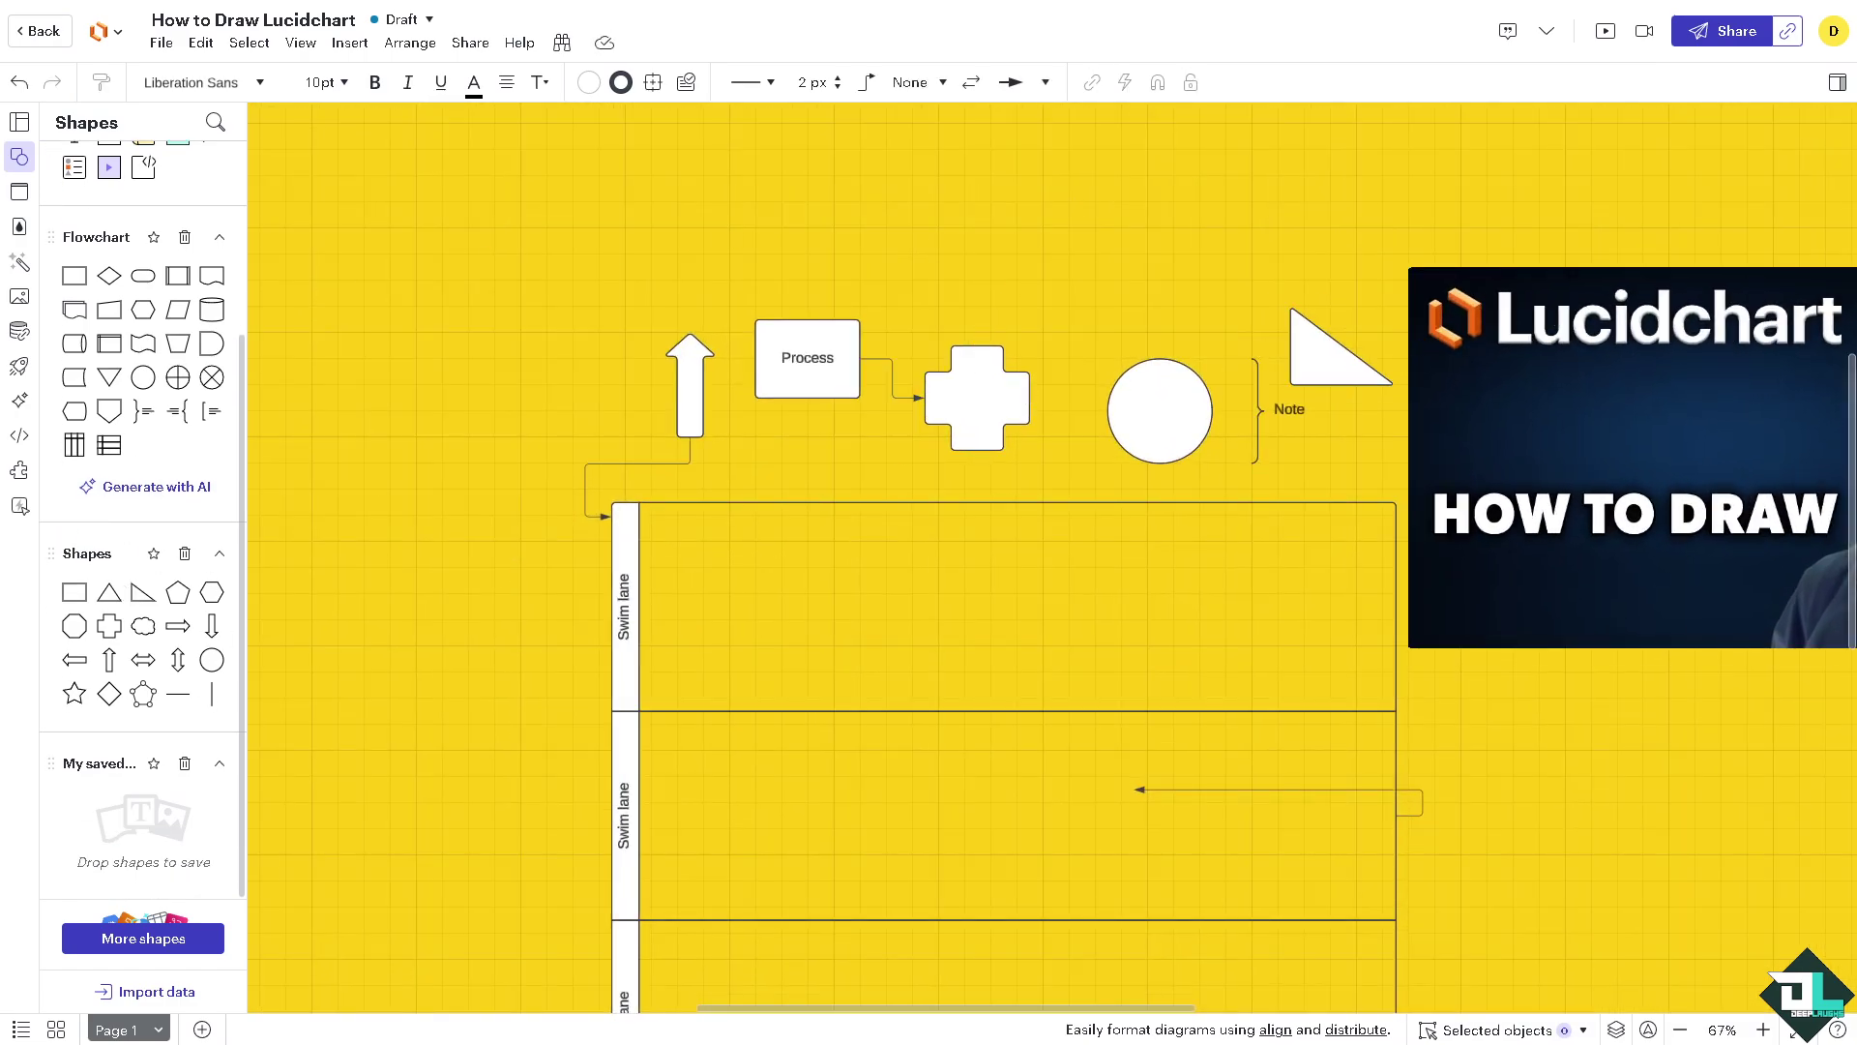